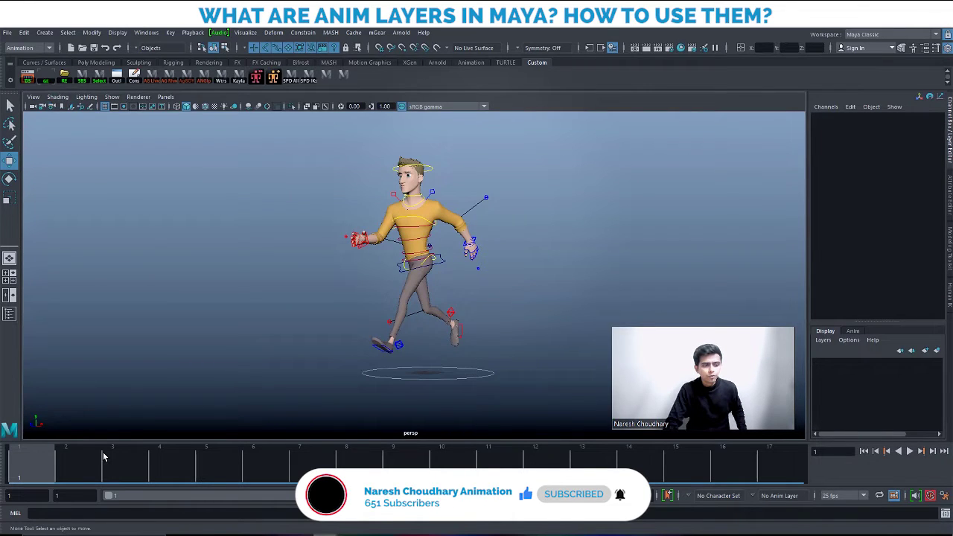
# - Play back the run cycle, examine the character from different angles, and return to frame 1
pyautogui.moveTo(54, 464); pyautogui.dragTo(6, 462)
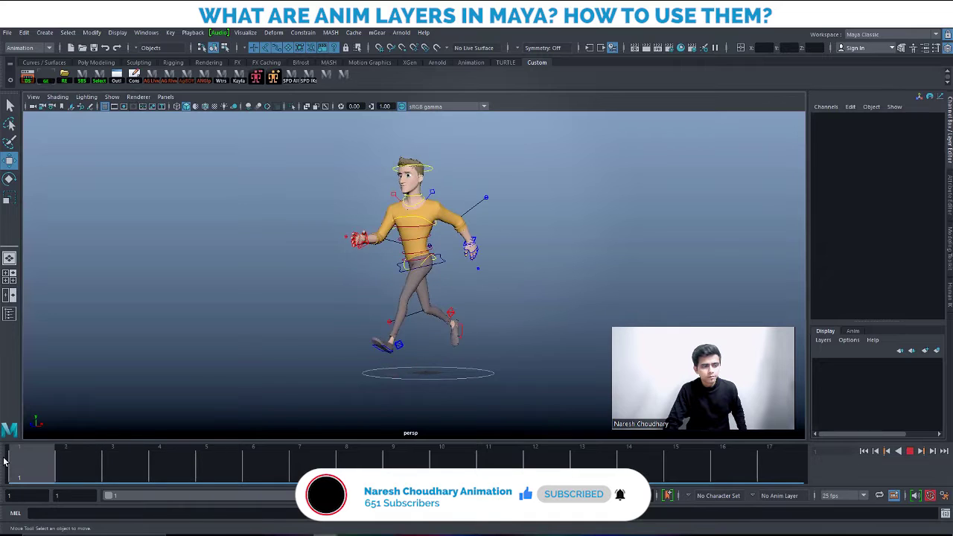
pyautogui.hotkey('alt', '1')
pyautogui.keyDown('alt'); pyautogui.moveTo(470, 347); pyautogui.dragTo(580, 365); pyautogui.keyUp('alt')
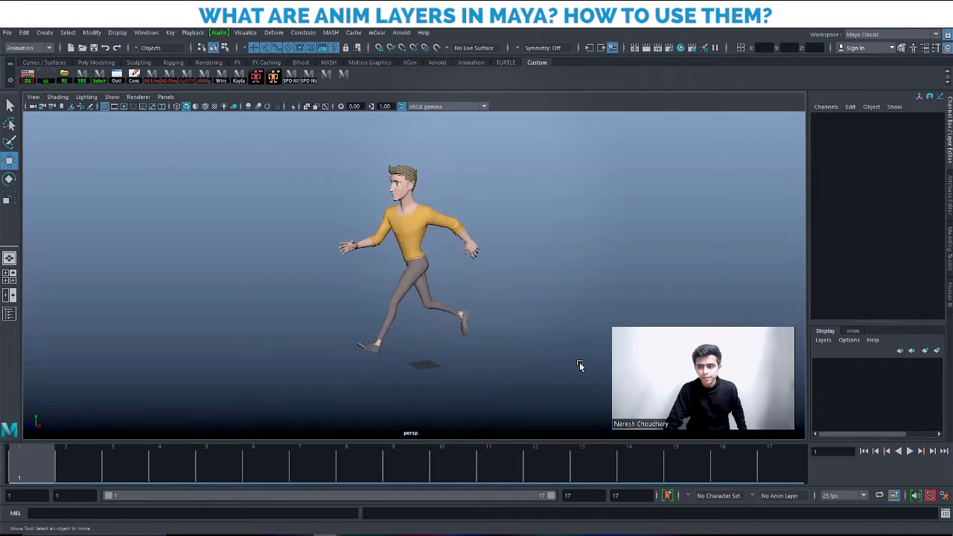
pyautogui.click(910, 452)
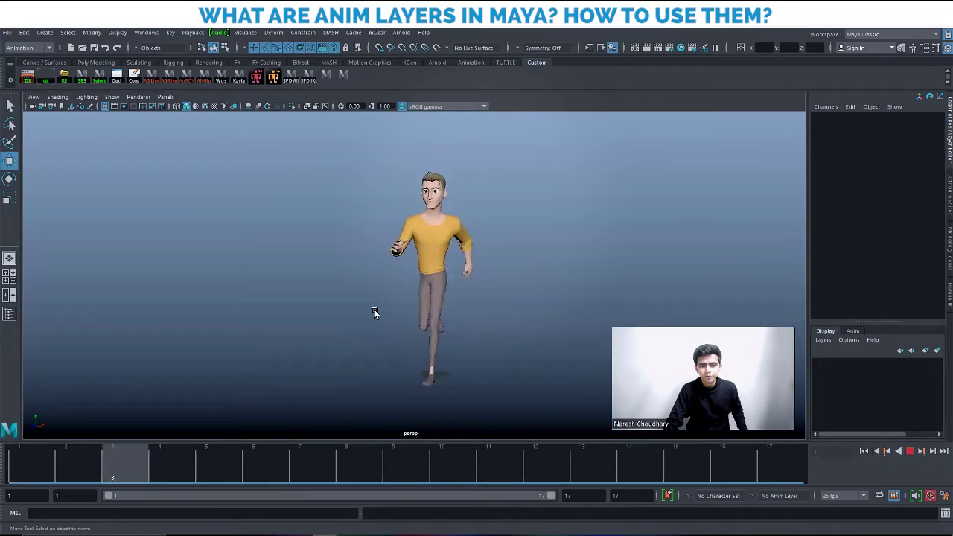
pyautogui.click(910, 452)
pyautogui.click(35, 463)
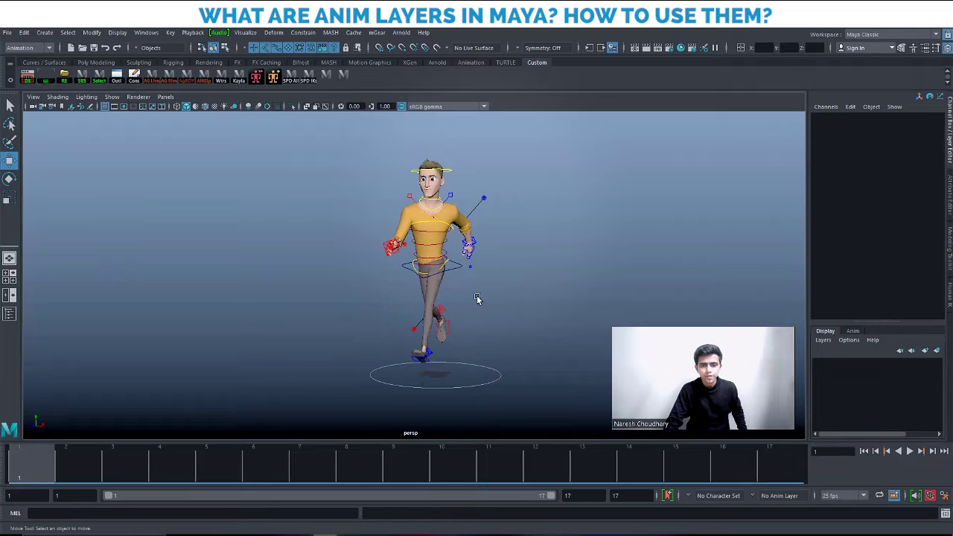
# - Create a display layer containing the character's COG control and right foot control
pyautogui.click(456, 270)
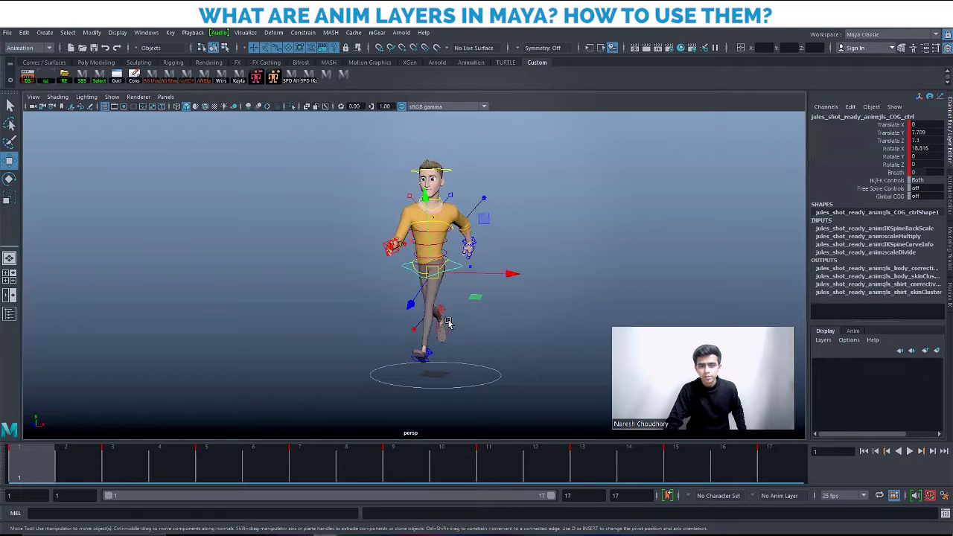
pyautogui.click(444, 328)
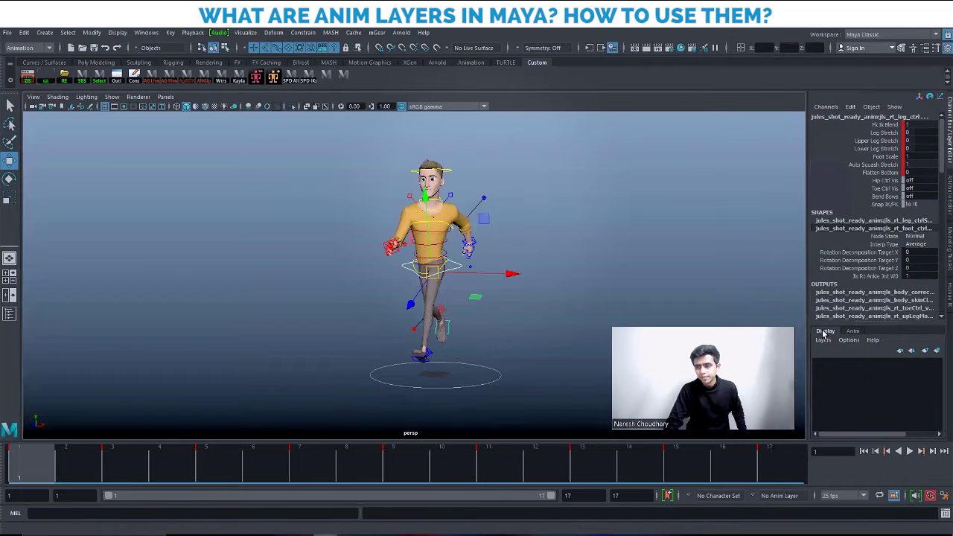
pyautogui.click(939, 353)
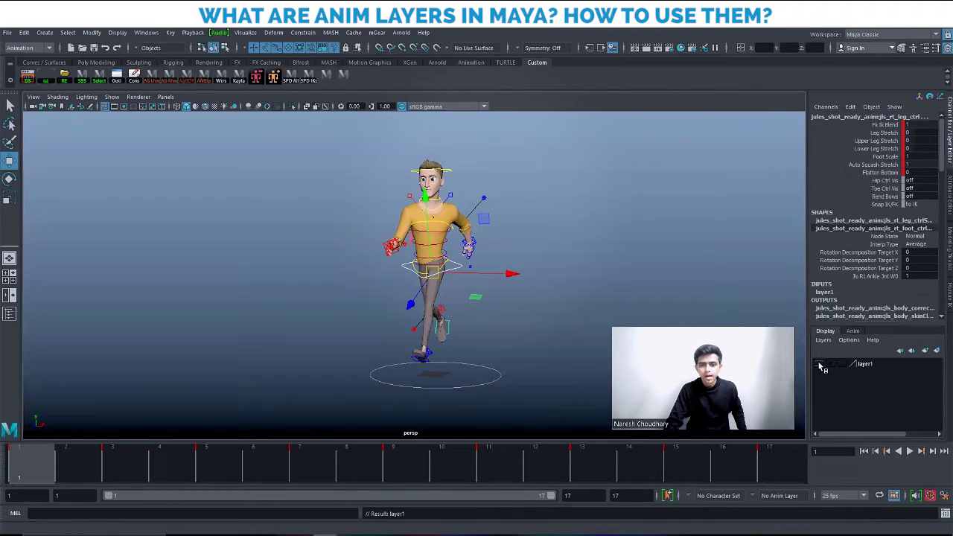
pyautogui.click(598, 238)
# - Empty the display layer layer1 and delete it
pyautogui.click(879, 367)
pyautogui.rightClick(880, 366)
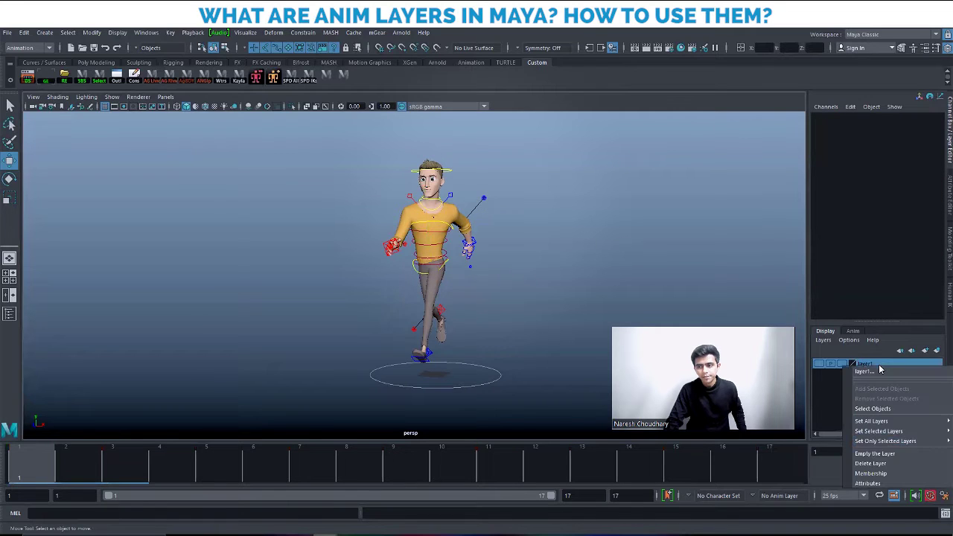
pyautogui.click(885, 456)
pyautogui.rightClick(871, 366)
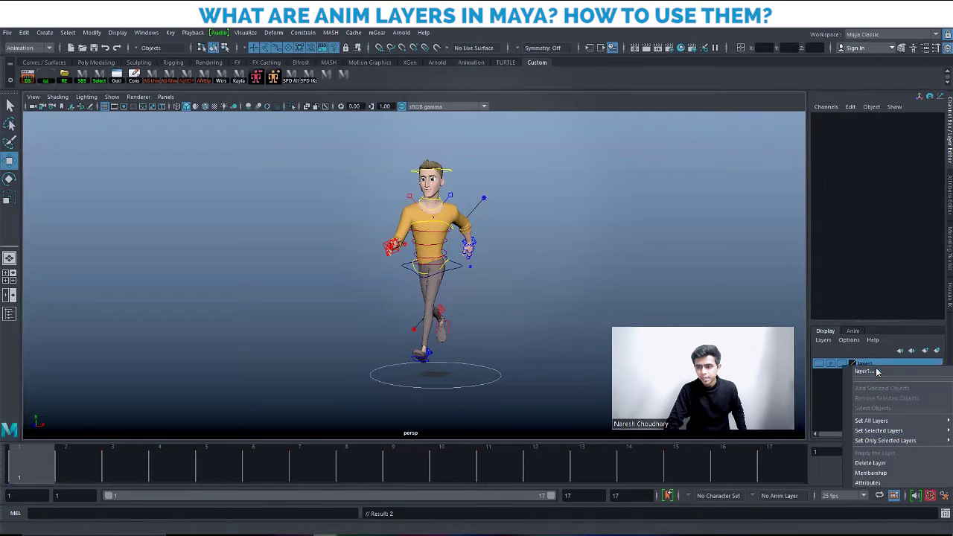
pyautogui.click(869, 465)
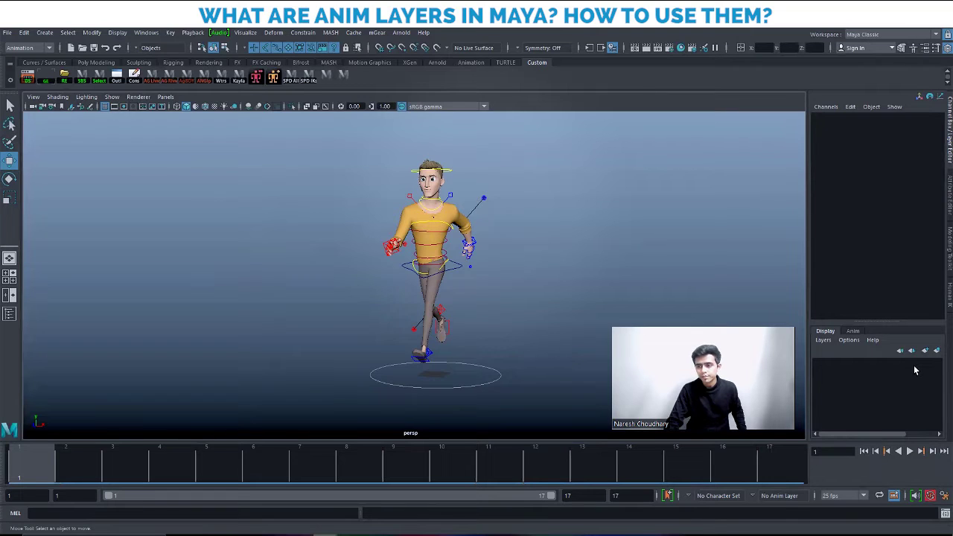
# - Enlarge the layer editor and show its animation layers instead of the display layers
pyautogui.click(854, 332)
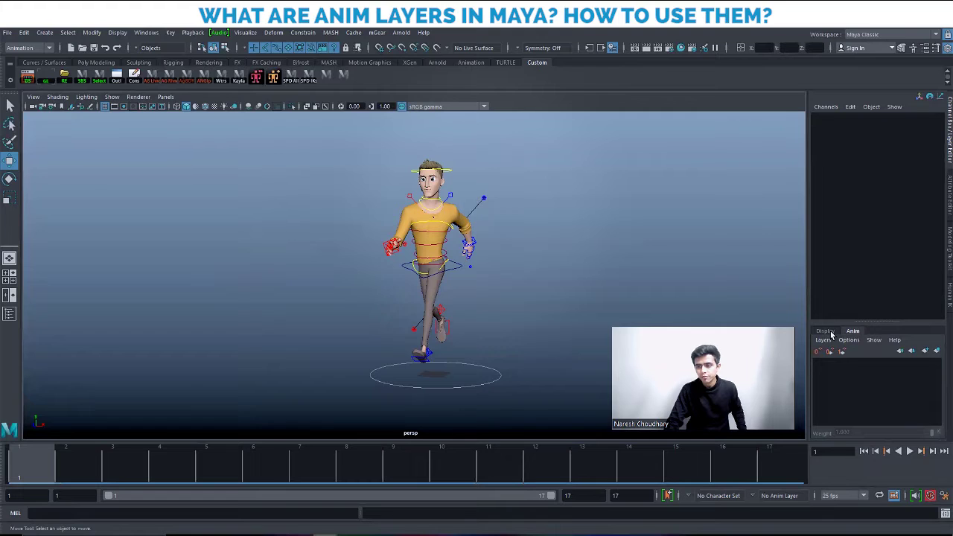
pyautogui.click(826, 331)
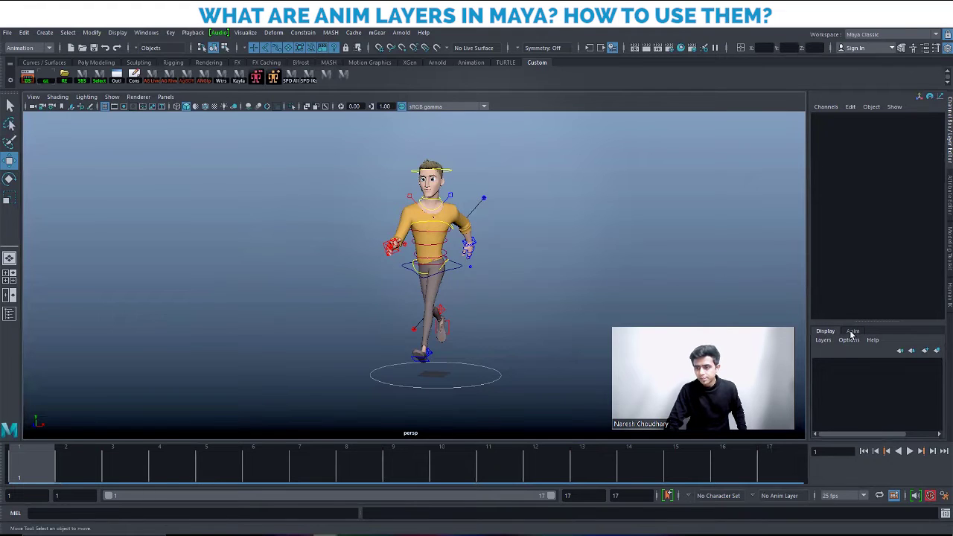
pyautogui.click(853, 331)
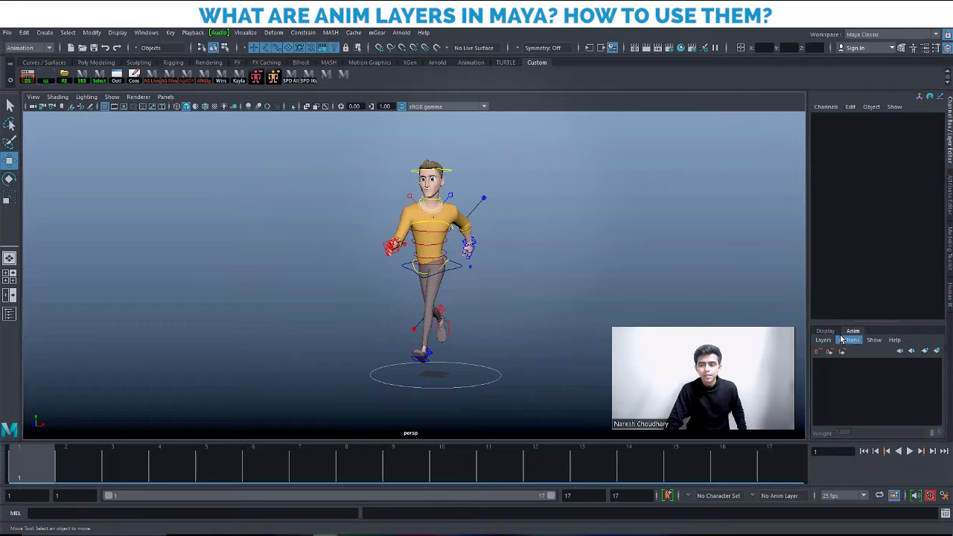
pyautogui.moveTo(888, 307); pyautogui.dragTo(889, 307)
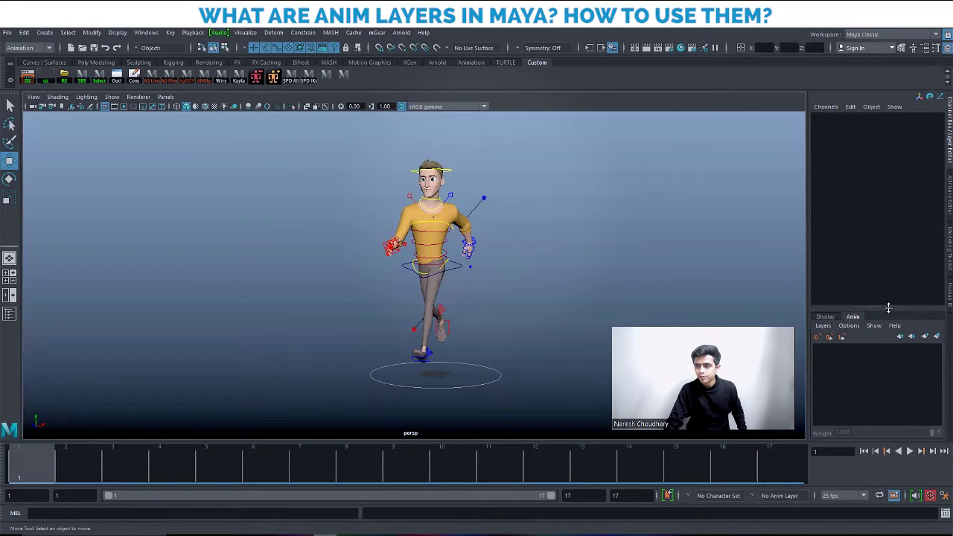
pyautogui.click(826, 318)
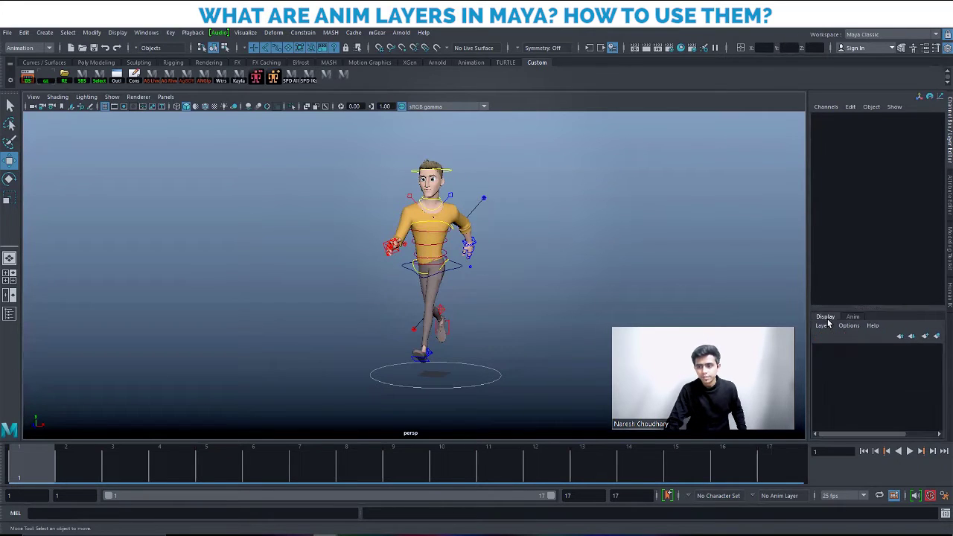
pyautogui.click(853, 317)
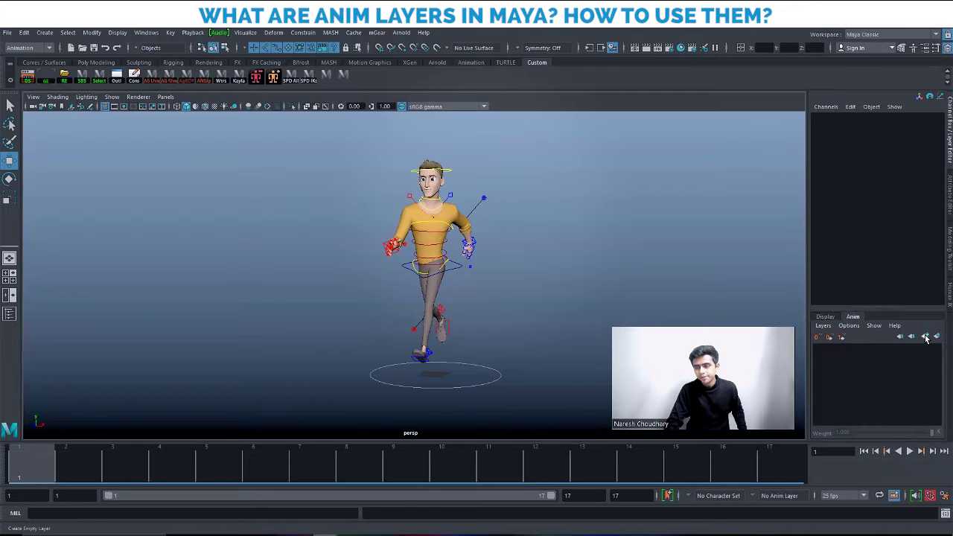
# - Select all the character's rig controls in a side view and clear the selection
pyautogui.keyDown('alt'); pyautogui.moveTo(559, 271); pyautogui.dragTo(593, 286); pyautogui.keyUp('alt')
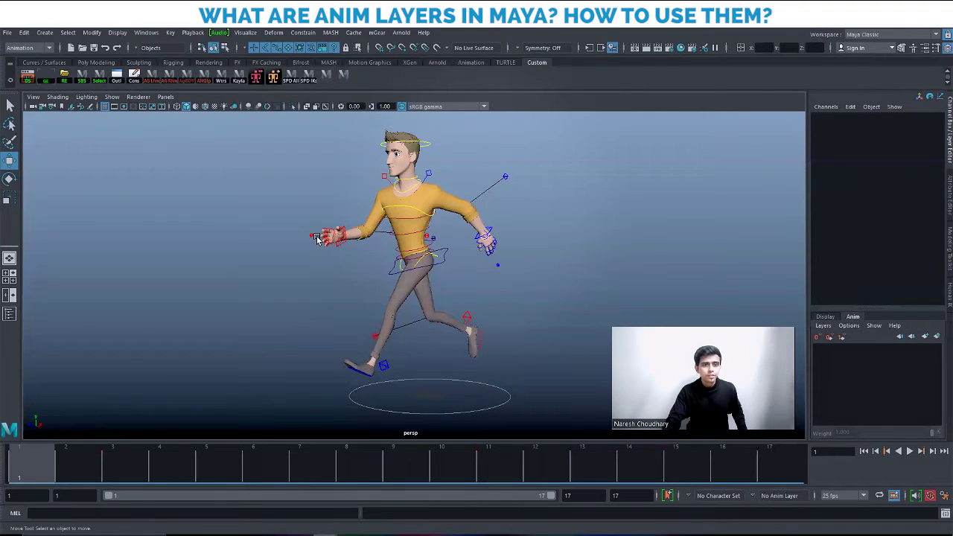
pyautogui.scroll(-3, 380, 266)
pyautogui.moveTo(273, 144); pyautogui.dragTo(557, 408)
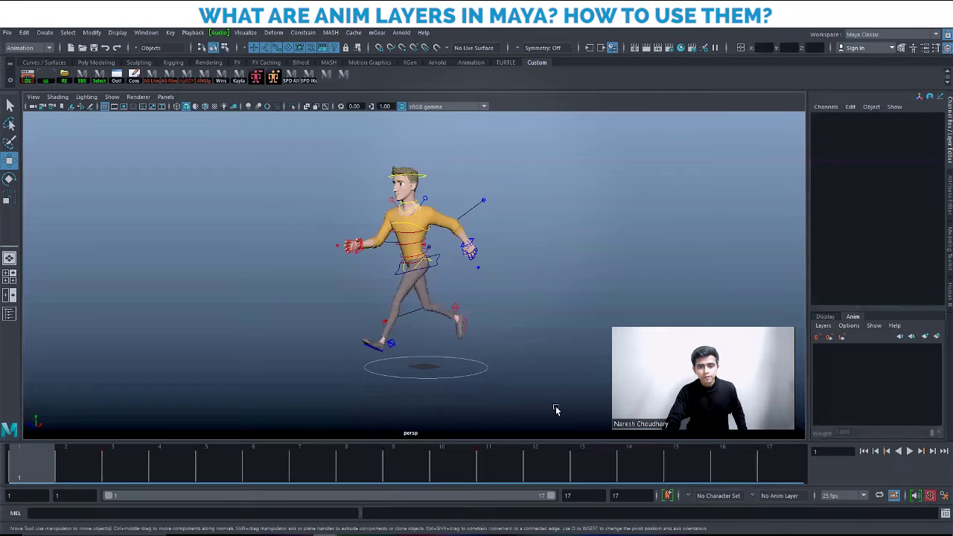
pyautogui.hotkey('ctrl', 'z')
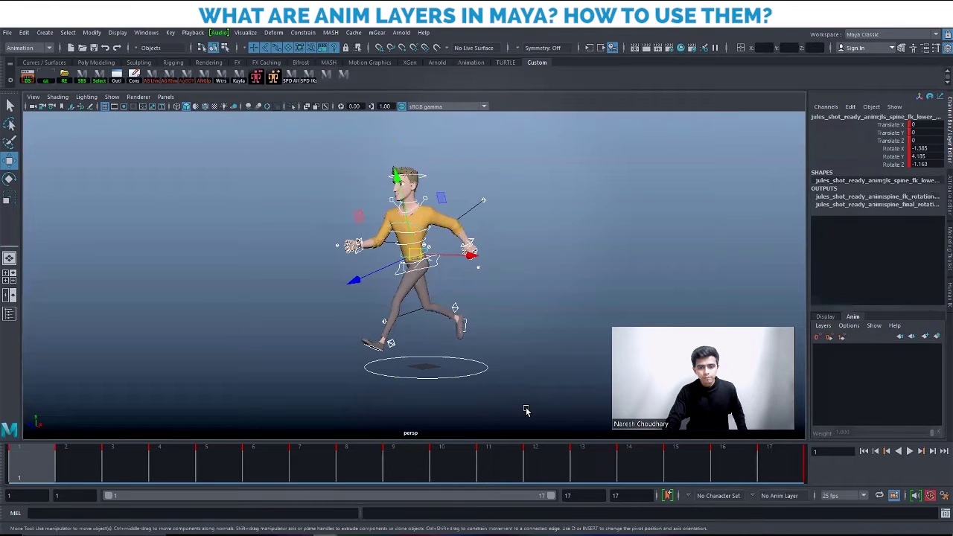
pyautogui.moveTo(420, 277); pyautogui.dragTo(573, 224, button='right')
pyautogui.click(576, 217)
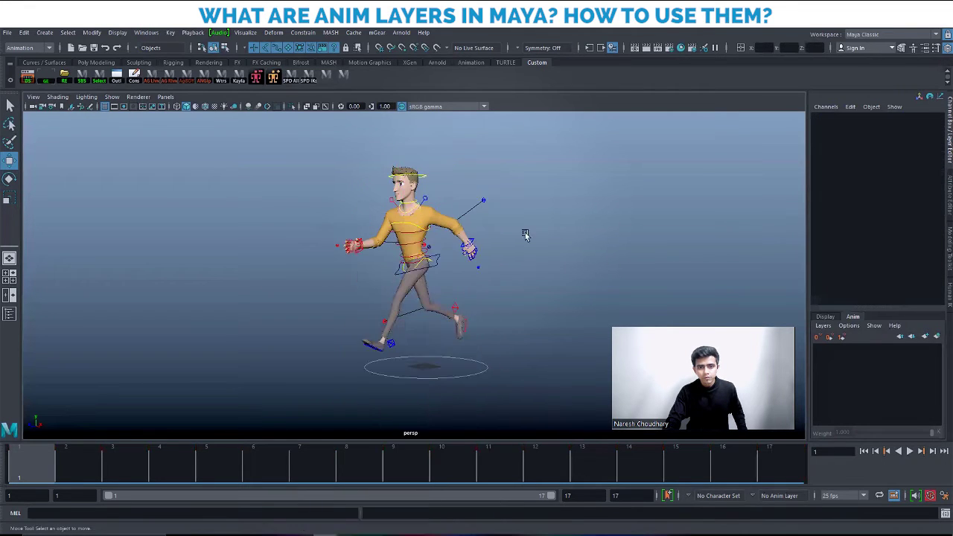
# - Select all the character's rig controls, review their keyed animation up to frame 17, and clear the selection
pyautogui.moveTo(295, 133); pyautogui.dragTo(523, 388)
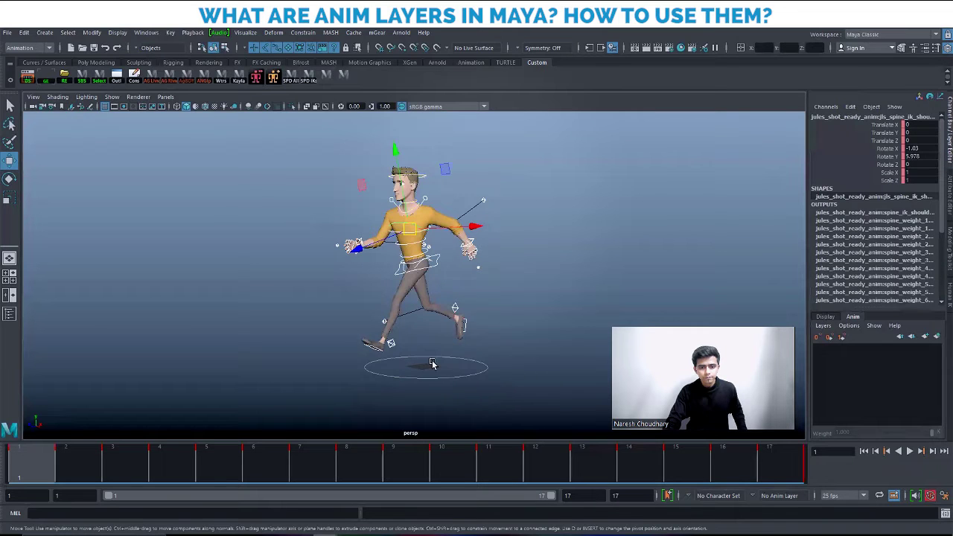
pyautogui.keyDown('alt'); pyautogui.moveTo(432, 364); pyautogui.dragTo(511, 353, button='right'); pyautogui.keyUp('alt')
pyautogui.keyDown('alt'); pyautogui.moveTo(511, 353); pyautogui.dragTo(500, 365, button='middle'); pyautogui.keyUp('alt')
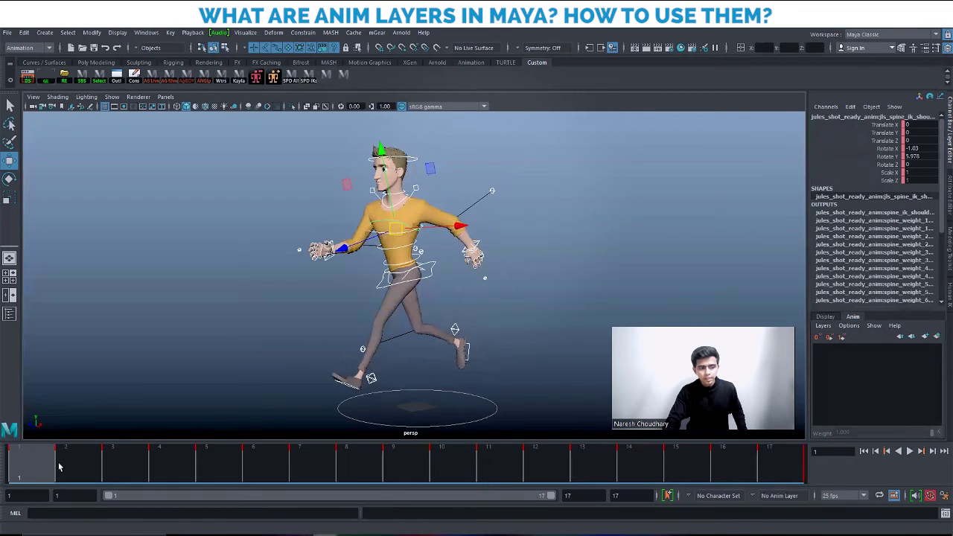
pyautogui.moveTo(60, 468); pyautogui.dragTo(782, 471)
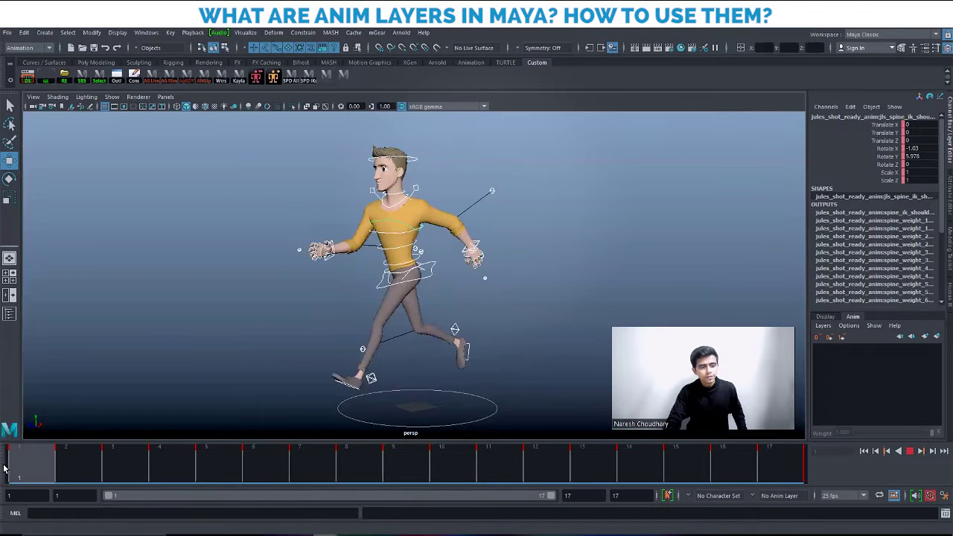
pyautogui.click(773, 457)
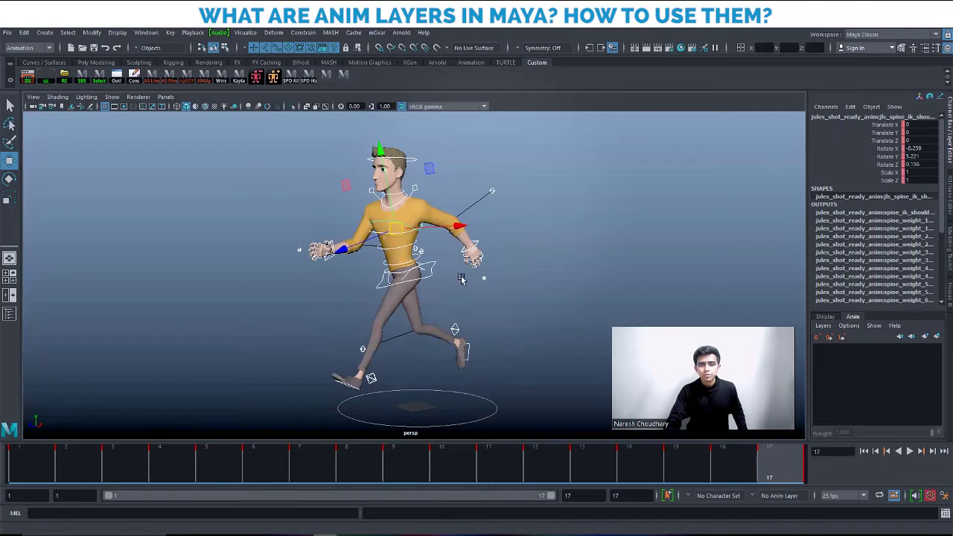
pyautogui.scroll(1, 463, 277)
pyautogui.keyDown('alt'); pyautogui.moveTo(462, 276); pyautogui.dragTo(472, 277, button='middle'); pyautogui.keyUp('alt')
pyautogui.click(554, 261)
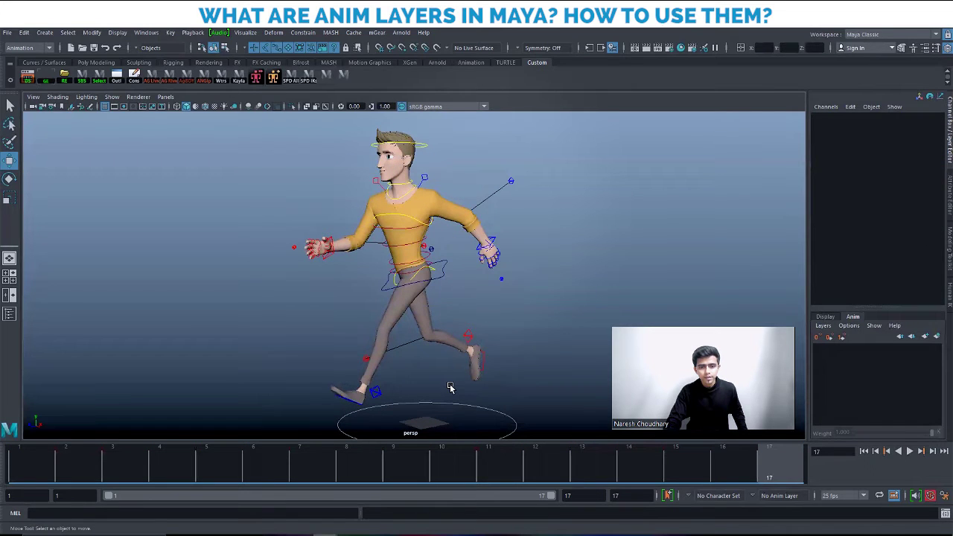
# - Select the head control, set a key on it at frame 1, and play back the run cycle
pyautogui.click(418, 152)
pyautogui.keyDown('alt'); pyautogui.moveTo(469, 262); pyautogui.dragTo(489, 283); pyautogui.keyUp('alt')
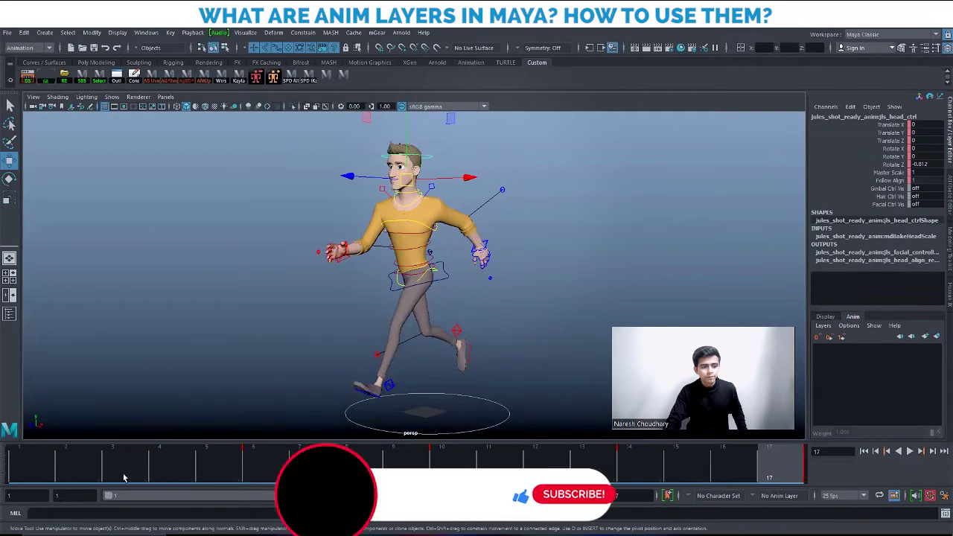
pyautogui.click(23, 477)
pyautogui.press('s')
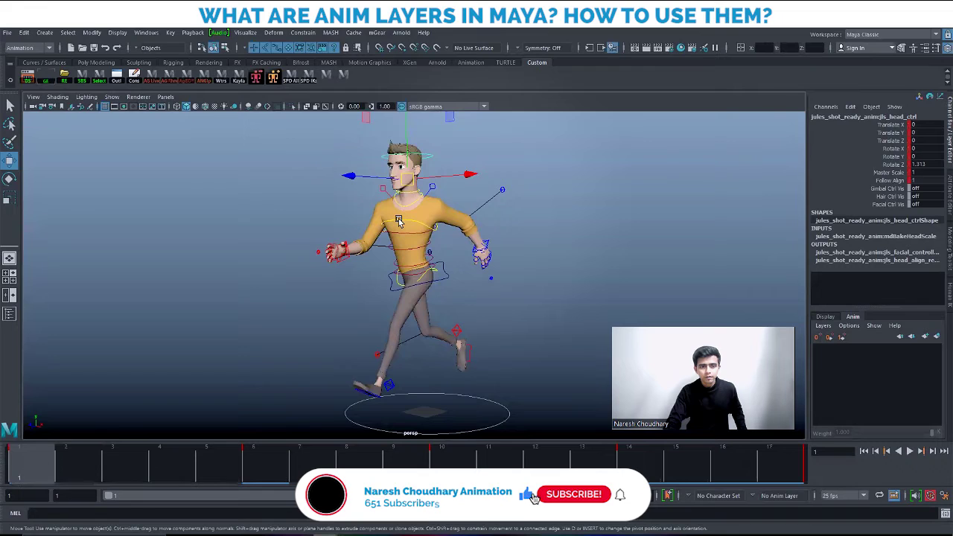
pyautogui.click(445, 186)
pyautogui.click(425, 156)
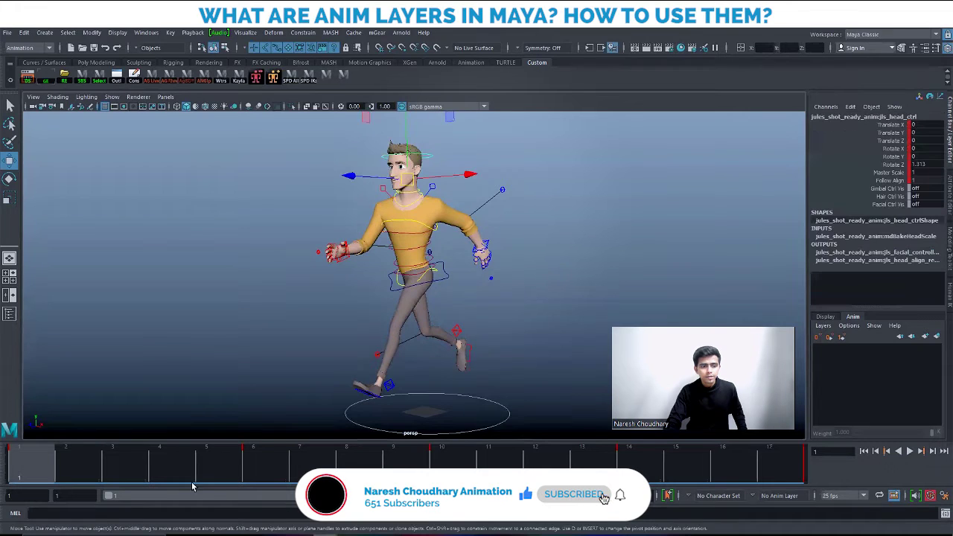
pyautogui.hotkey('alt', 'v')
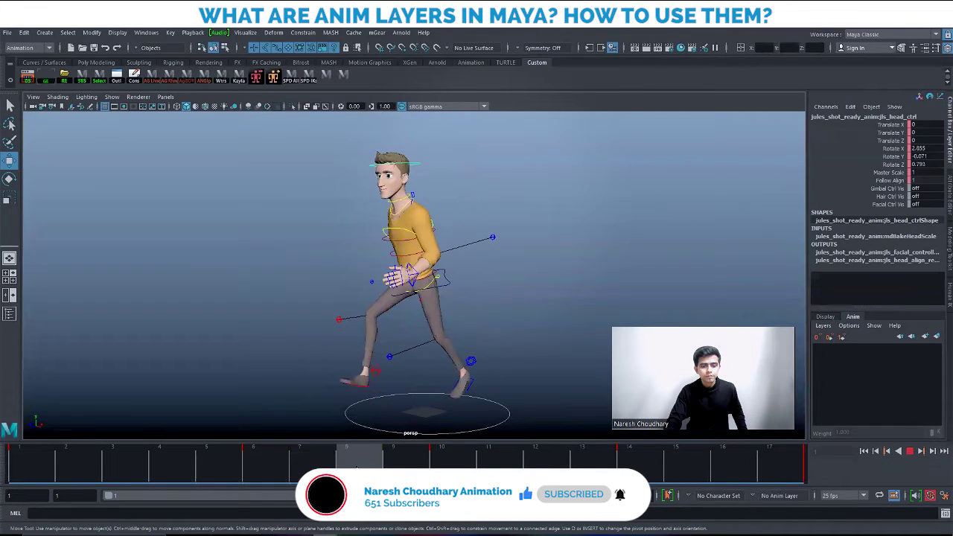
# - At frame 8, rotate the head control to about -3.9, 41.8 and 11.6 degrees in X, Y and Z
pyautogui.click(356, 468)
pyautogui.press('e')
pyautogui.moveTo(407, 212); pyautogui.dragTo(426, 207)
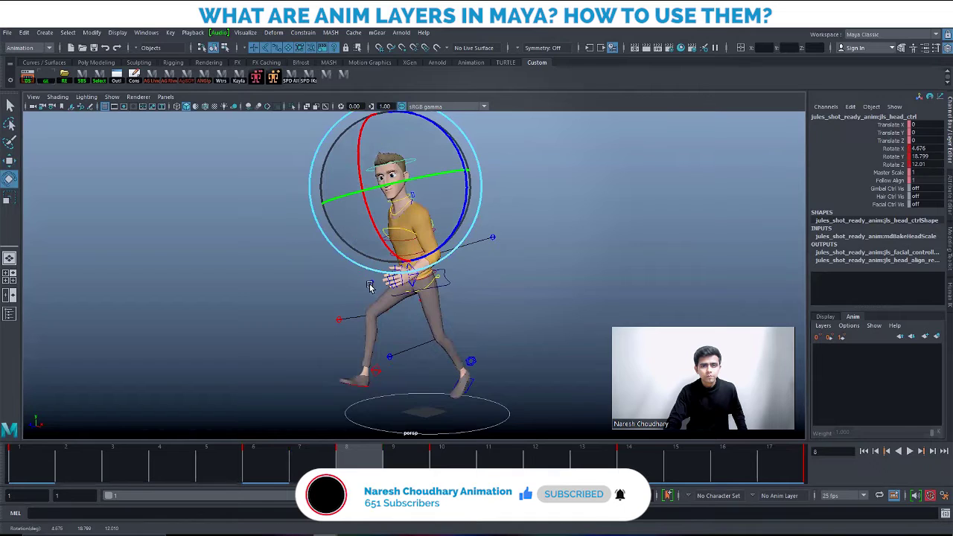
pyautogui.keyDown('alt'); pyautogui.moveTo(371, 287); pyautogui.dragTo(391, 285); pyautogui.keyUp('alt')
pyautogui.moveTo(430, 187); pyautogui.dragTo(448, 199)
pyautogui.press('w')
pyautogui.keyDown('alt'); pyautogui.moveTo(431, 234); pyautogui.dragTo(424, 261); pyautogui.keyUp('alt')
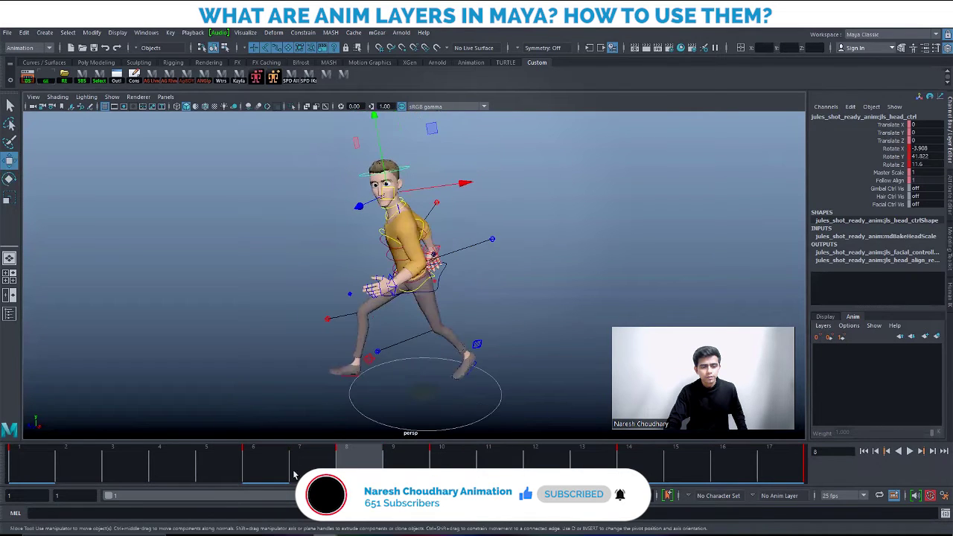
# - Scrub between frames 5 and 10 to review the head turn
pyautogui.moveTo(207, 471); pyautogui.dragTo(442, 466)
pyautogui.moveTo(258, 462); pyautogui.dragTo(438, 463)
pyautogui.moveTo(330, 454); pyautogui.dragTo(436, 457)
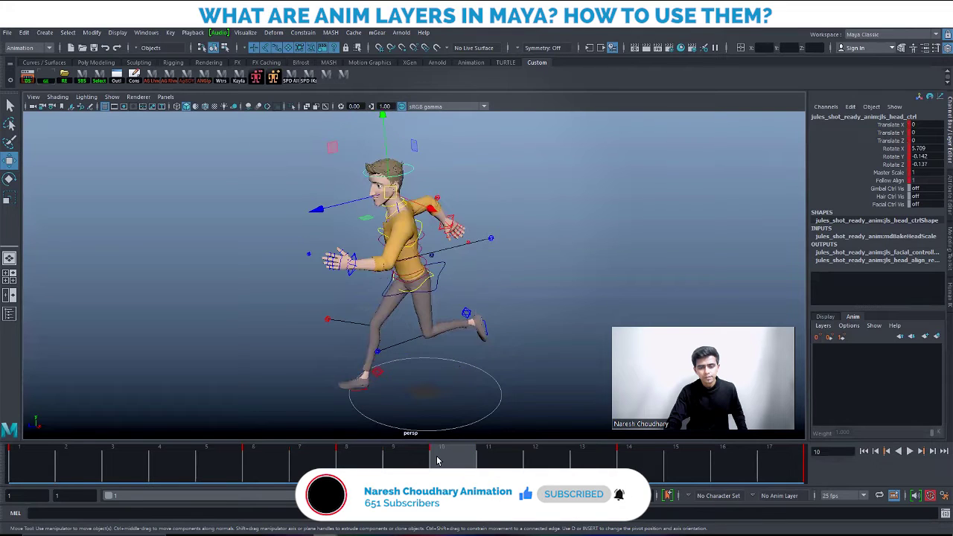
# - At frame 10, rotate the head control sideways to about 34.6 degrees in Y and play back the animation
pyautogui.press('e')
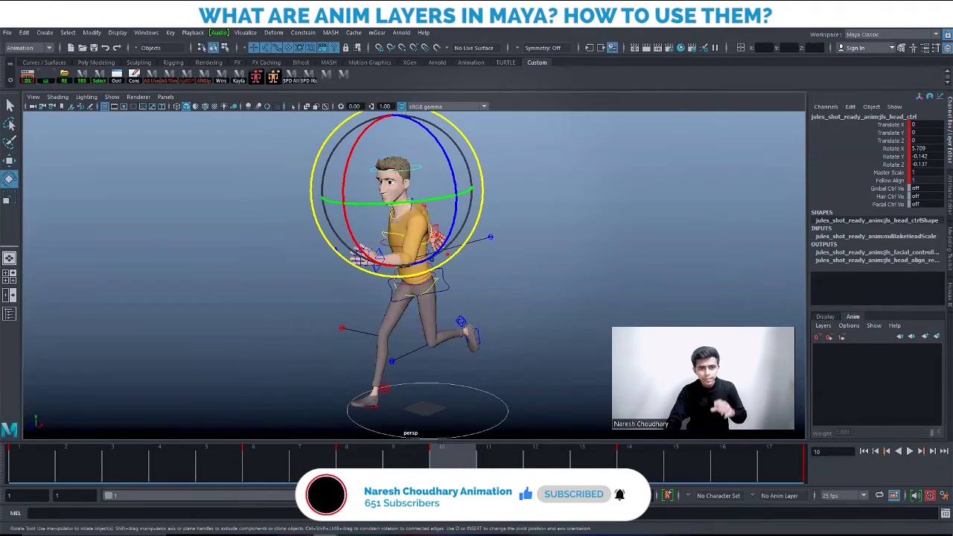
pyautogui.moveTo(284, 456); pyautogui.dragTo(442, 458)
pyautogui.moveTo(407, 202); pyautogui.dragTo(448, 194)
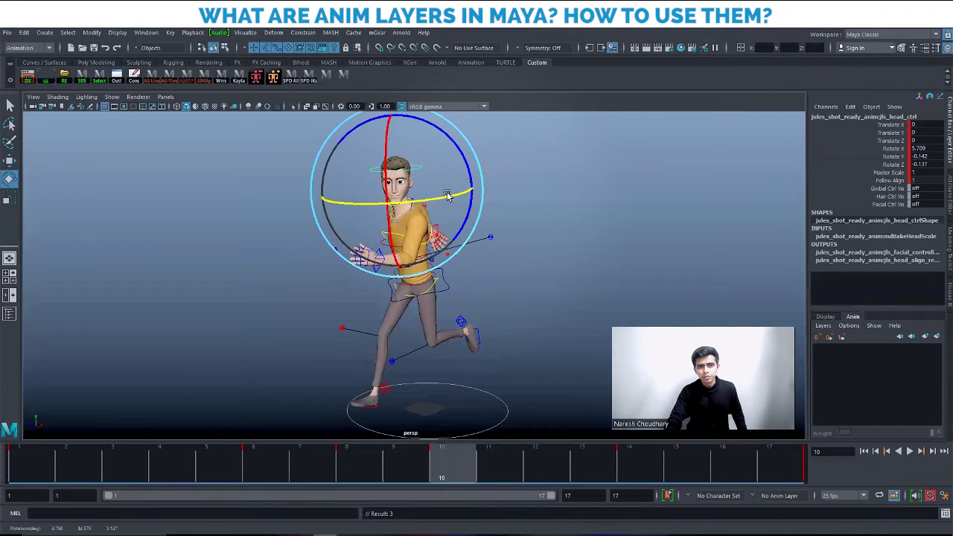
pyautogui.press('w')
pyautogui.hotkey('alt', 'v')
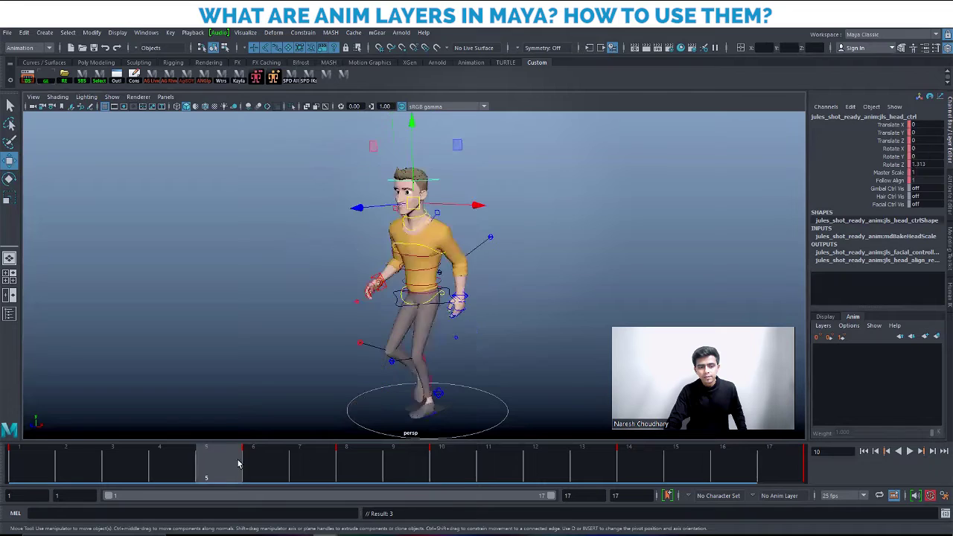
# - Undo the head control's rotations at frames 10 and 8, return to frame 1 and clear the selection
pyautogui.hotkey('alt', 'v')
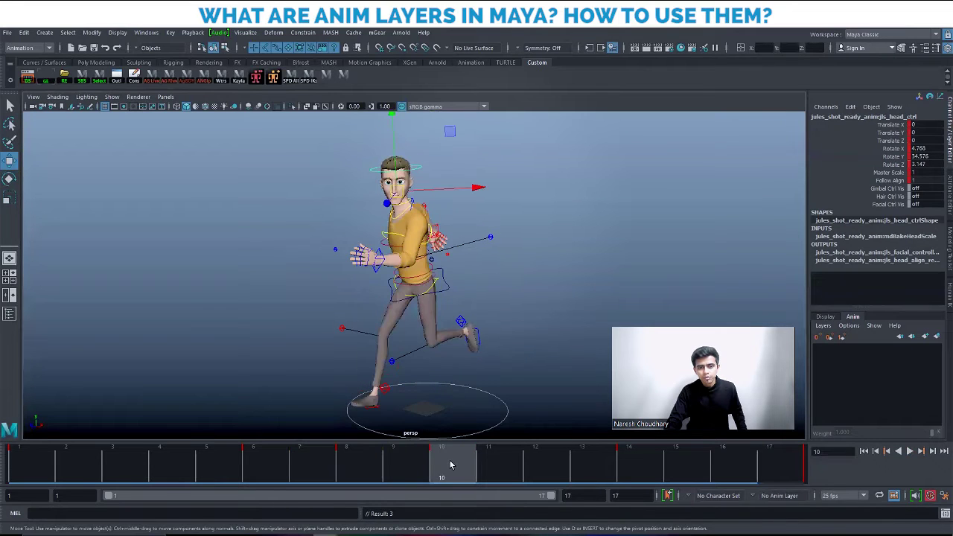
pyautogui.hotkey('ctrl', 'z')
pyautogui.click(350, 475)
pyautogui.hotkey('ctrl', 'z')
pyautogui.hotkey('ctrl', 'z')
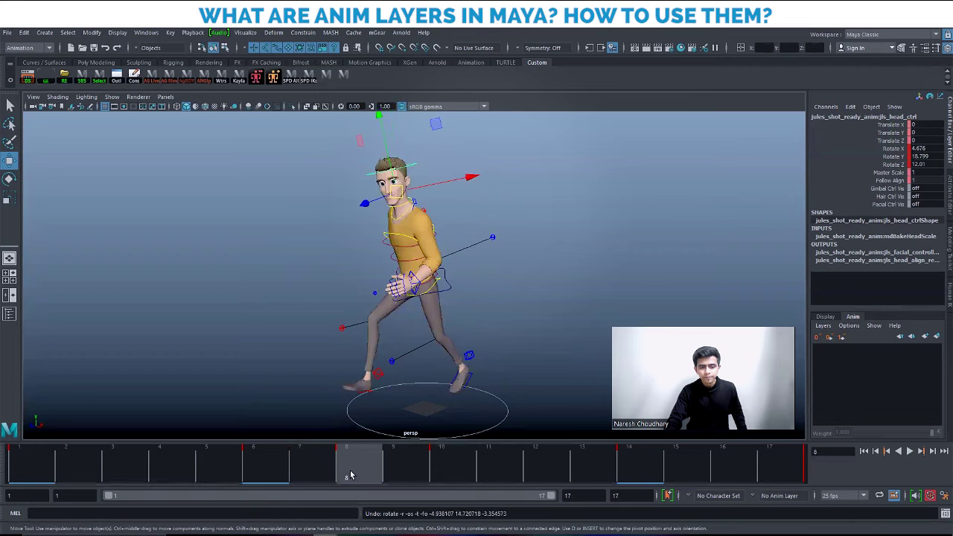
pyautogui.hotkey('ctrl', 'z')
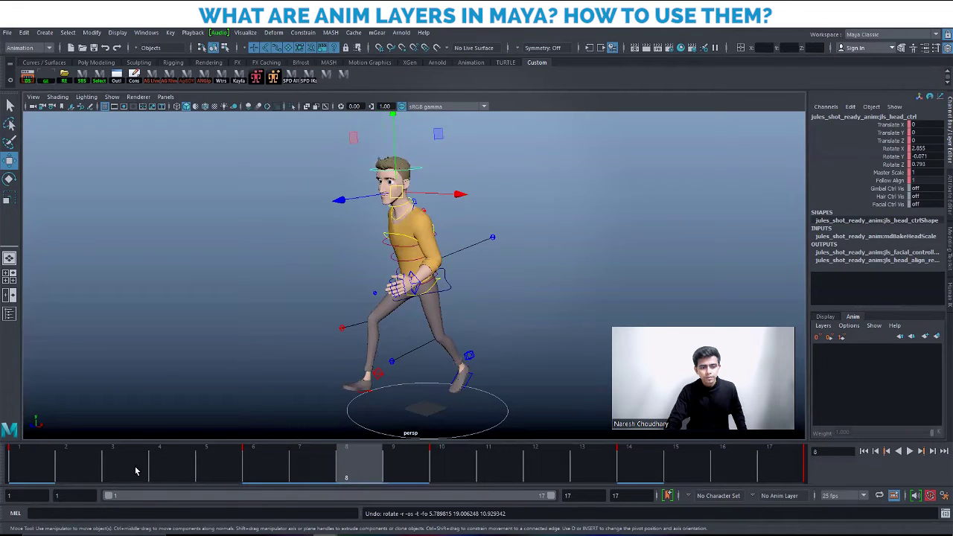
pyautogui.hotkey('alt', 'v')
pyautogui.click(3, 465)
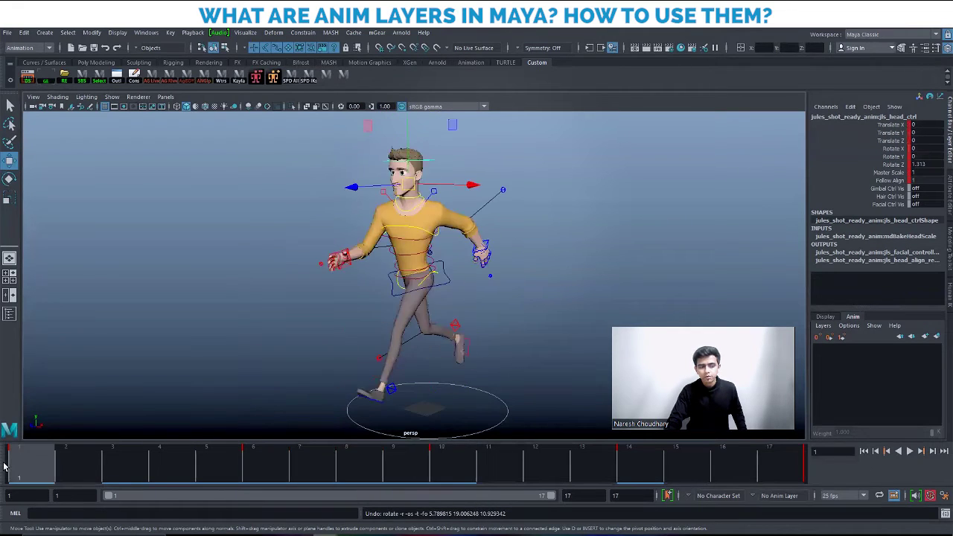
pyautogui.click(536, 285)
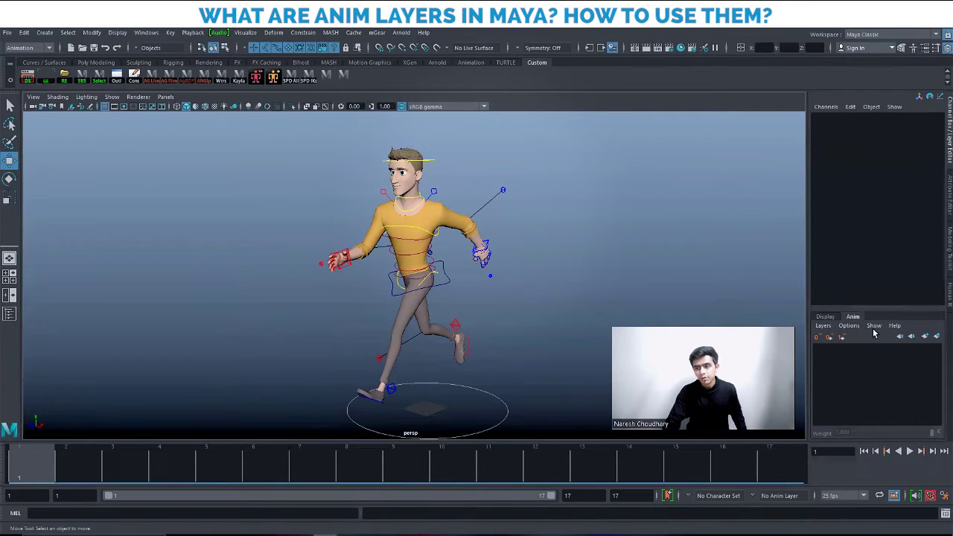
# - Play back the original run cycle from a closer three-quarter view of the character
pyautogui.scroll(1, 488, 299)
pyautogui.scroll(1, 485, 299)
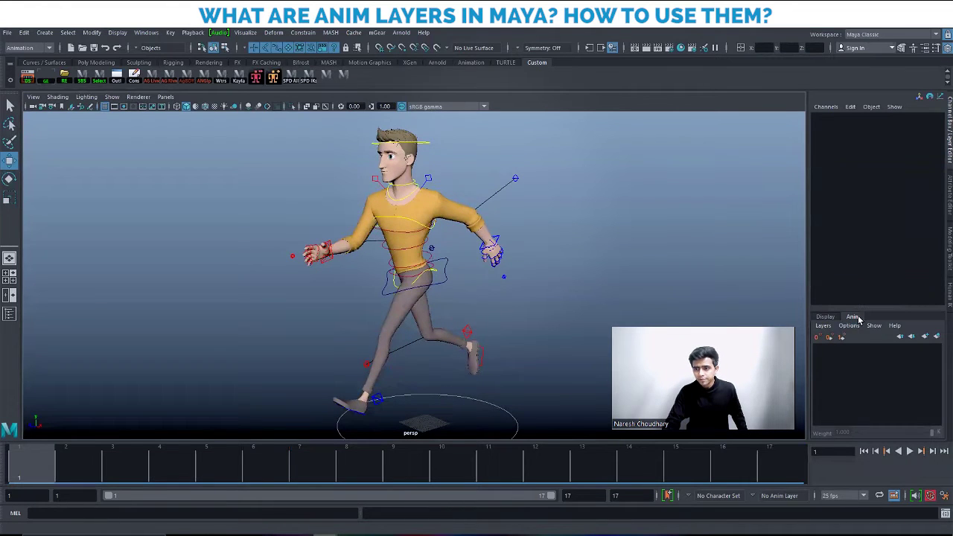
pyautogui.keyDown('alt'); pyautogui.moveTo(543, 309); pyautogui.dragTo(498, 300, button='right'); pyautogui.keyUp('alt')
pyautogui.keyDown('alt'); pyautogui.moveTo(498, 300); pyautogui.dragTo(485, 296); pyautogui.keyUp('alt')
pyautogui.keyDown('alt'); pyautogui.moveTo(468, 294); pyautogui.dragTo(529, 318, button='right'); pyautogui.keyUp('alt')
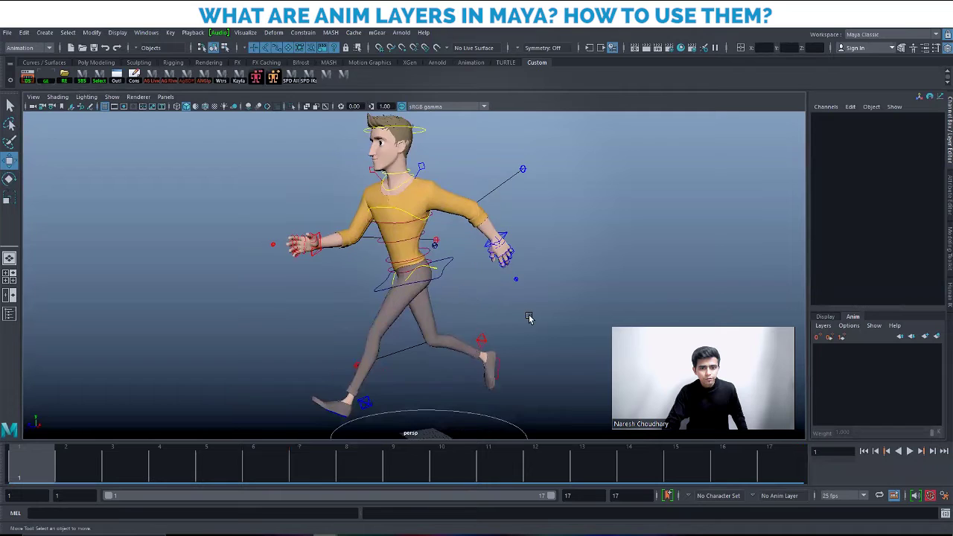
pyautogui.keyDown('alt'); pyautogui.moveTo(507, 317); pyautogui.dragTo(461, 328); pyautogui.keyUp('alt')
pyautogui.keyDown('alt'); pyautogui.moveTo(396, 249); pyautogui.dragTo(464, 266); pyautogui.keyUp('alt')
pyautogui.click(75, 462)
pyautogui.hotkey('alt', 'v')
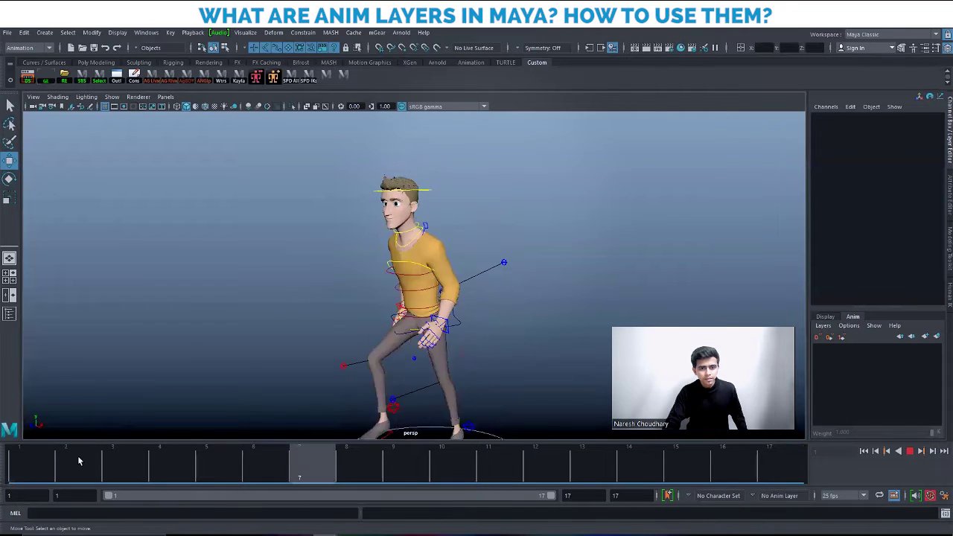
pyautogui.hotkey('alt', 'v')
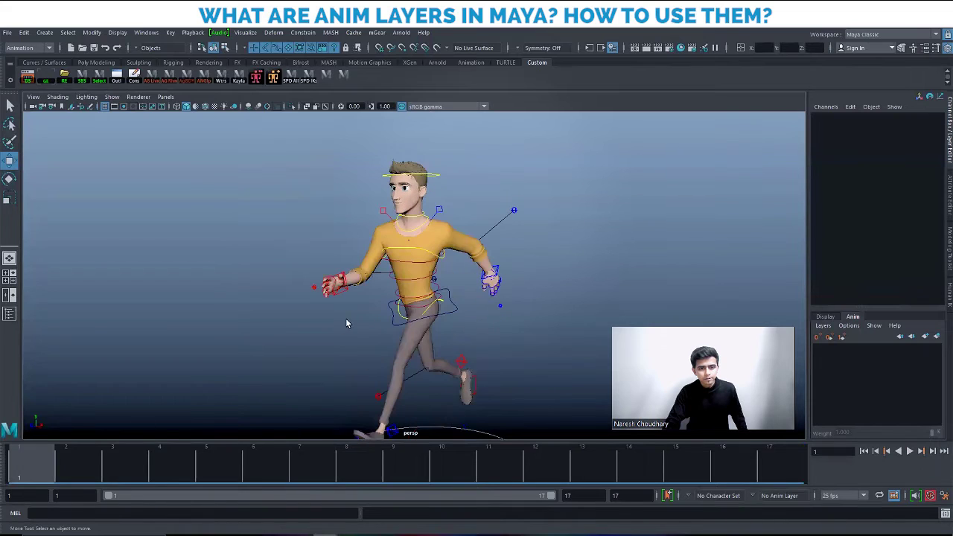
pyautogui.keyDown('alt'); pyautogui.moveTo(347, 324); pyautogui.dragTo(398, 336); pyautogui.keyUp('alt')
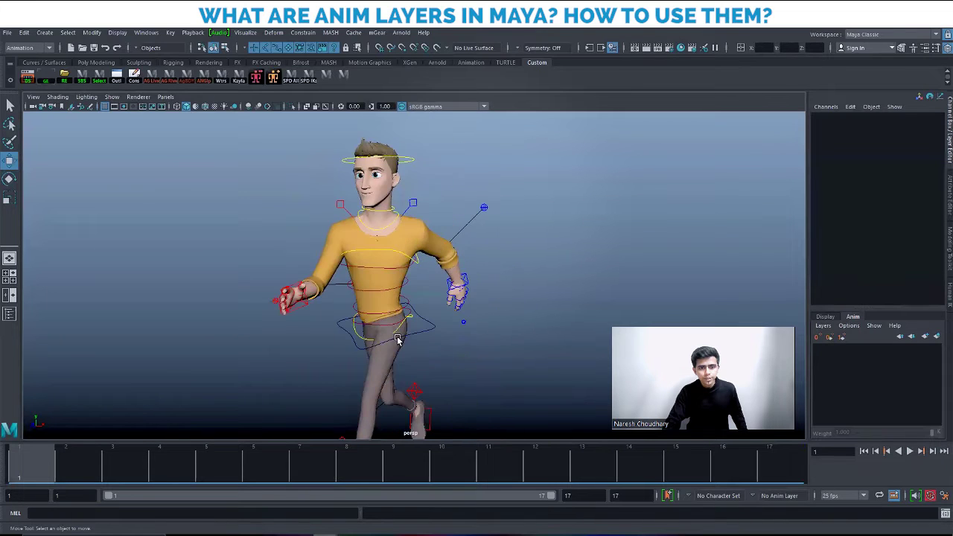
pyautogui.click(413, 260)
pyautogui.keyDown('alt'); pyautogui.moveTo(380, 294); pyautogui.dragTo(398, 302); pyautogui.keyUp('alt')
pyautogui.keyDown('alt'); pyautogui.moveTo(398, 302); pyautogui.dragTo(488, 330, button='right'); pyautogui.keyUp('alt')
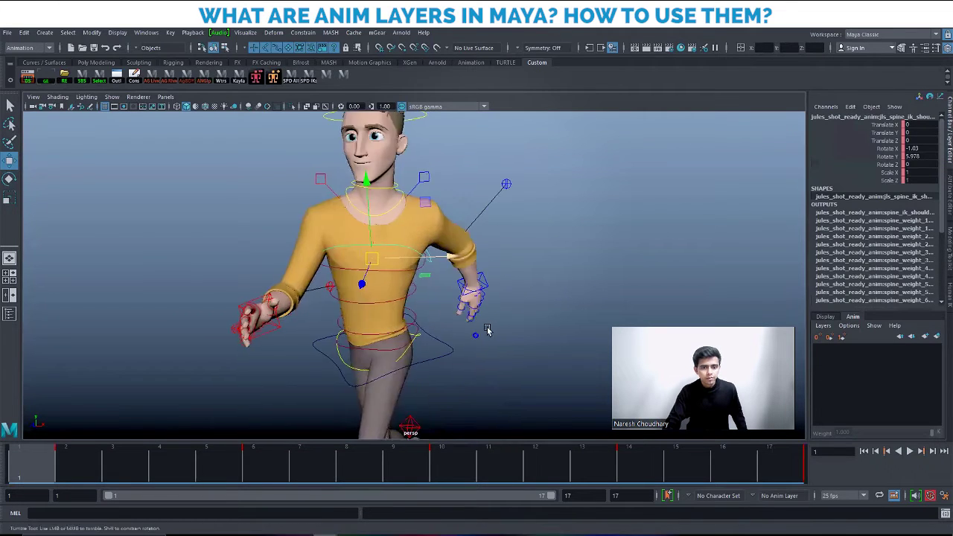
pyautogui.keyDown('alt'); pyautogui.moveTo(487, 331); pyautogui.dragTo(388, 216); pyautogui.keyUp('alt')
pyautogui.keyDown('alt'); pyautogui.moveTo(589, 352); pyautogui.dragTo(495, 314); pyautogui.keyUp('alt')
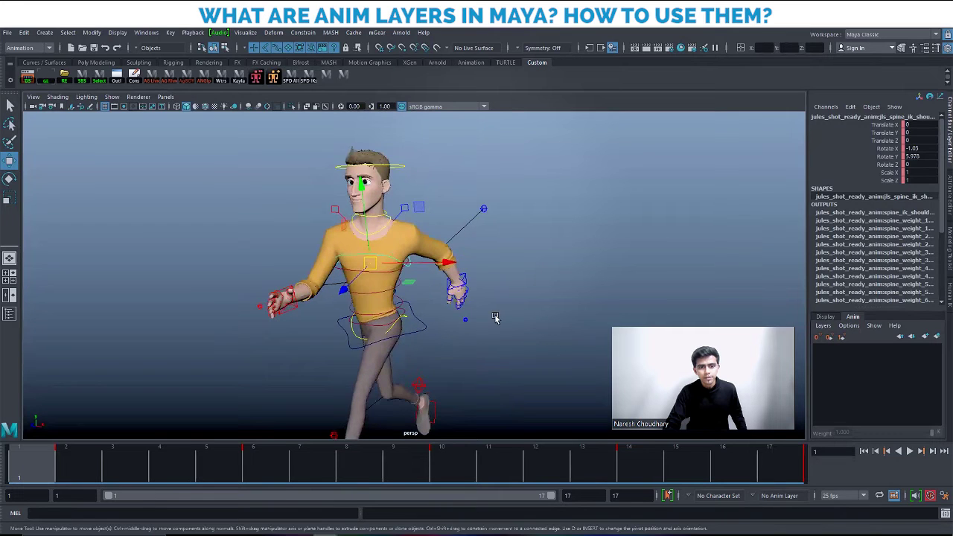
pyautogui.click(461, 342)
# - Create an animation layer from the selected COG and spine controls, and play back the run cycle
pyautogui.scroll(5, 415, 336)
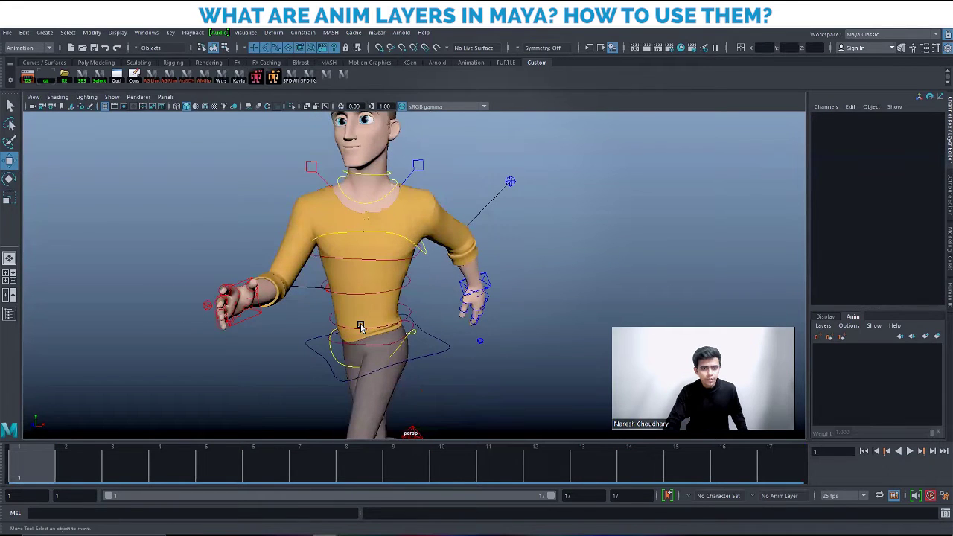
pyautogui.keyDown('alt'); pyautogui.moveTo(360, 327); pyautogui.dragTo(391, 231); pyautogui.keyUp('alt')
pyautogui.click(393, 226)
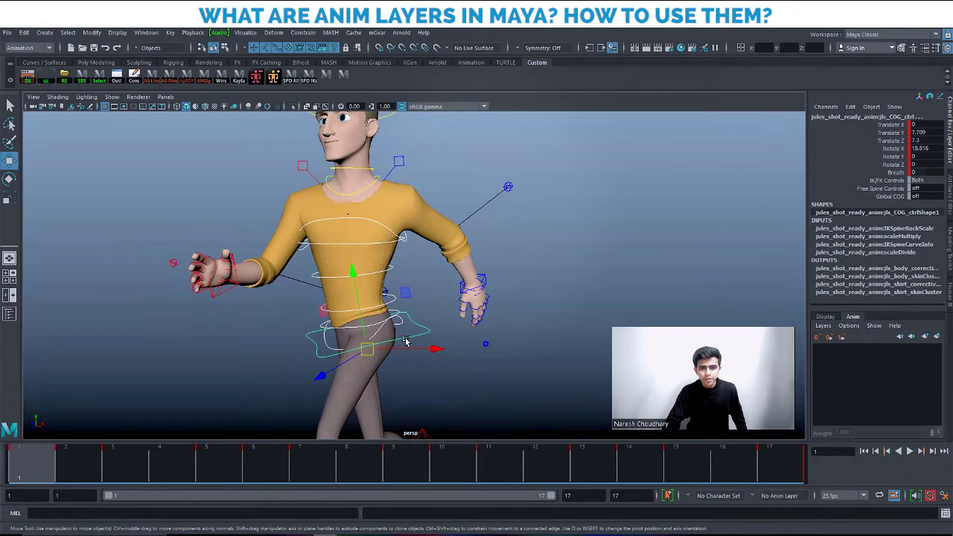
pyautogui.click(937, 339)
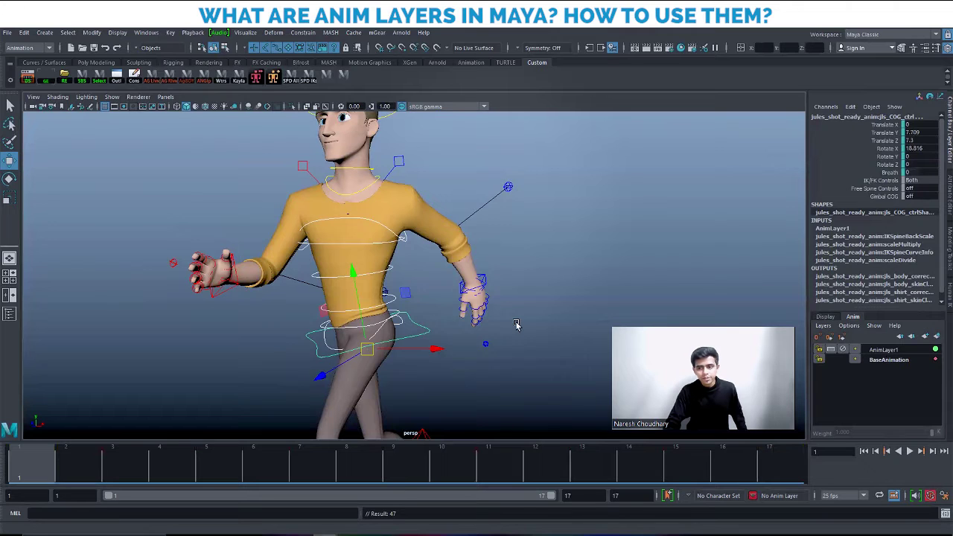
pyautogui.hotkey('alt', 'v')
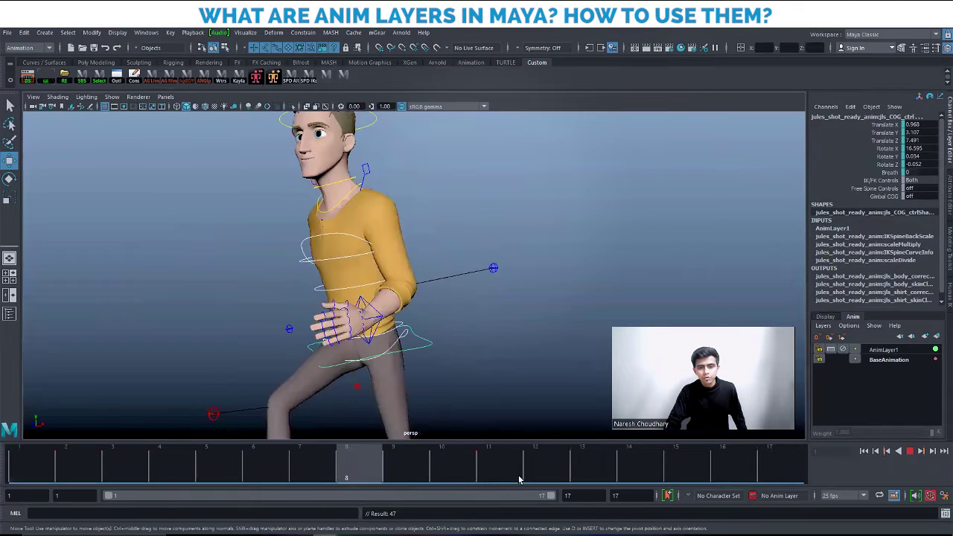
pyautogui.click(34, 460)
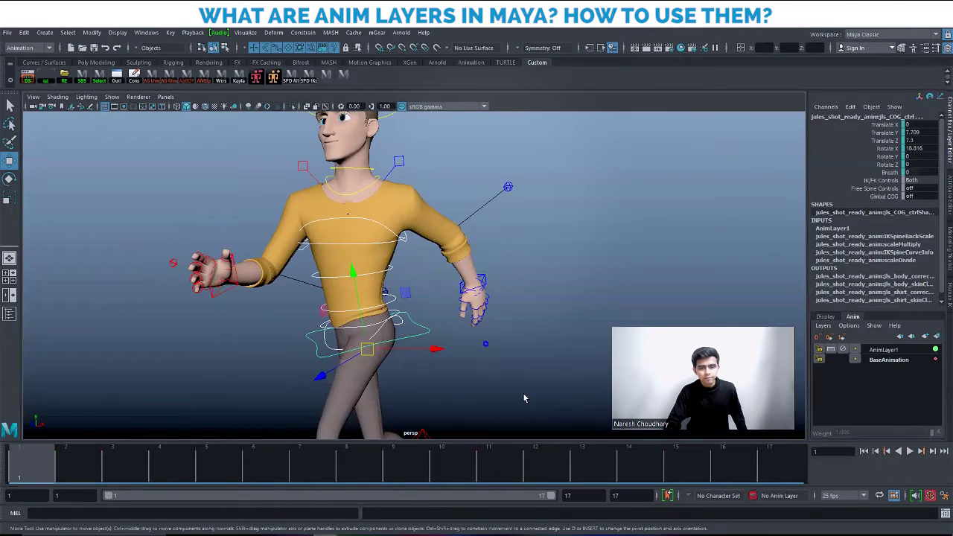
# - Select all of the character's controls at frame 1 and play back the animation
pyautogui.click(524, 395)
pyautogui.keyDown('alt'); pyautogui.moveTo(528, 387); pyautogui.dragTo(461, 368, button='right'); pyautogui.keyUp('alt')
pyautogui.keyDown('alt'); pyautogui.moveTo(525, 342); pyautogui.dragTo(285, 274, button='right'); pyautogui.keyUp('alt')
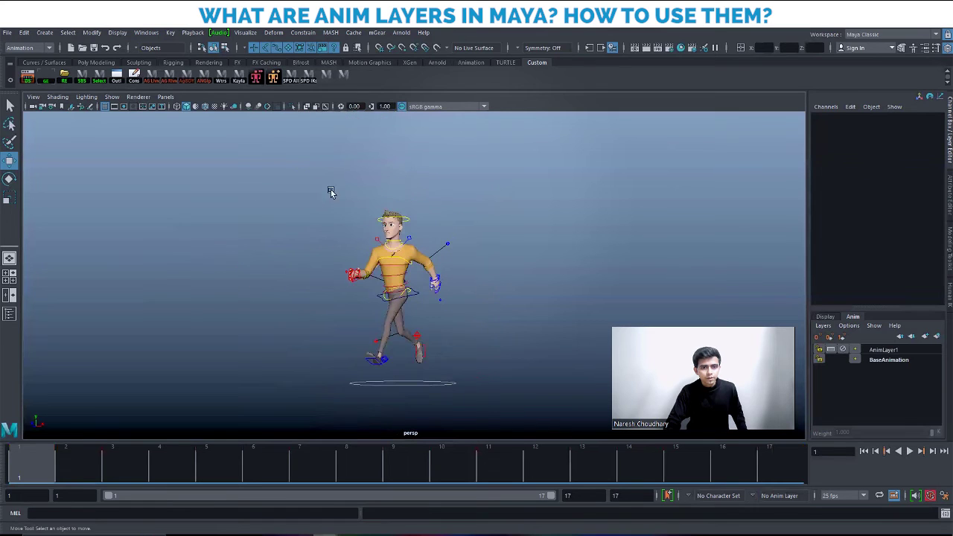
pyautogui.moveTo(294, 174); pyautogui.dragTo(490, 411)
pyautogui.scroll(2, 378, 368)
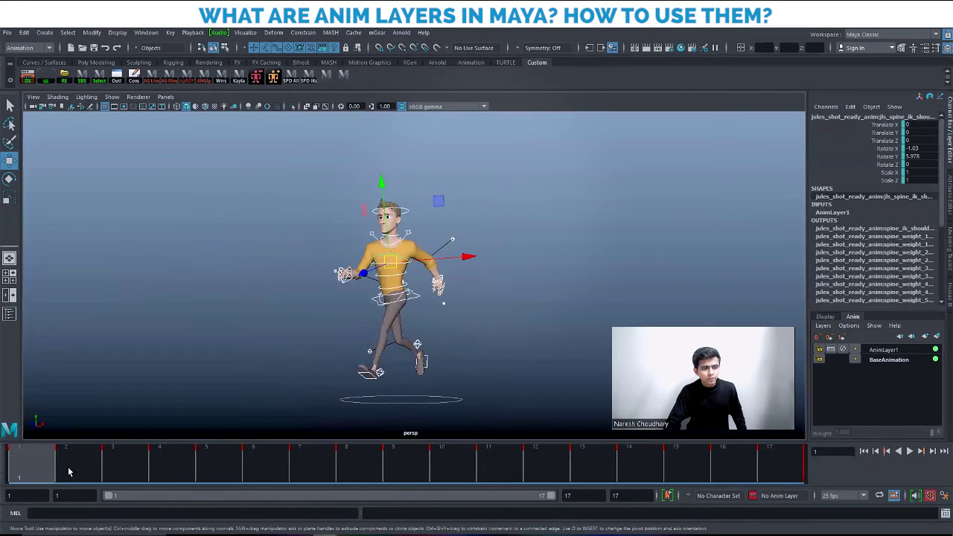
pyautogui.hotkey('alt', 'v')
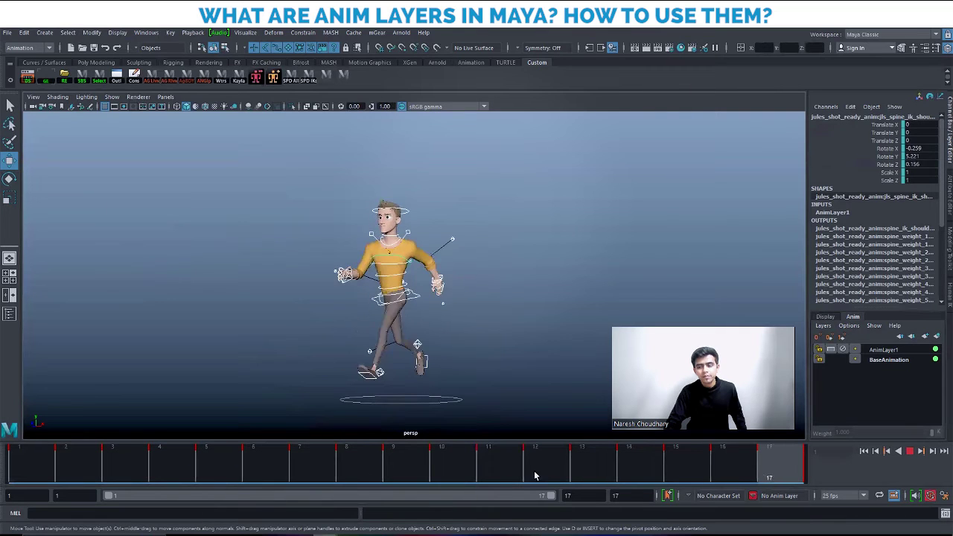
pyautogui.hotkey('alt', 'v')
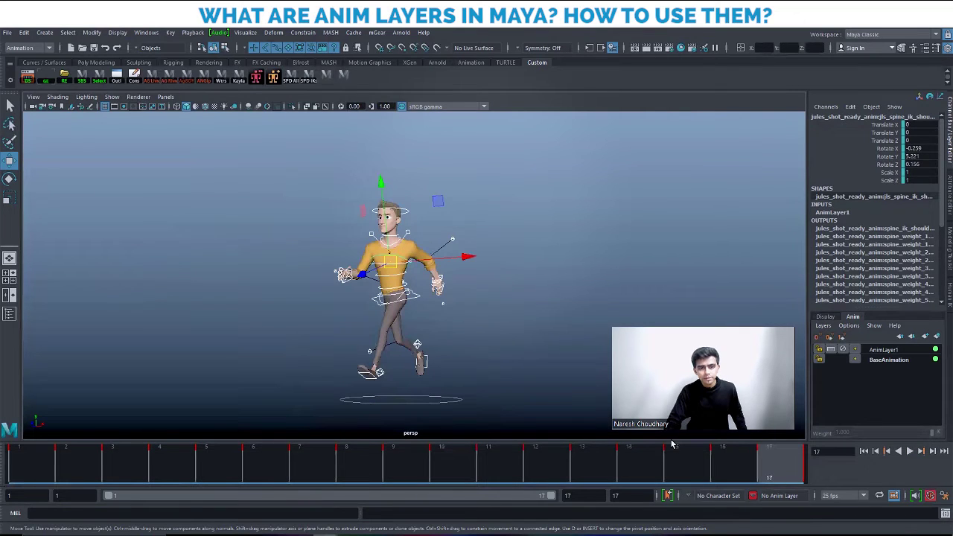
# - Scrub from frame 1 to frame 7 to review the run pose, and clear the selection
pyautogui.scroll(5, 447, 300)
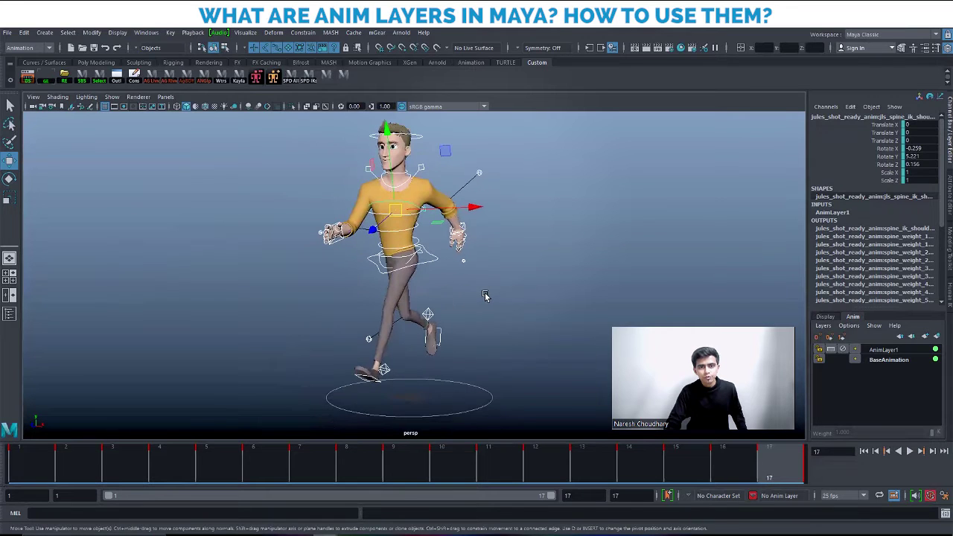
pyautogui.keyDown('alt'); pyautogui.moveTo(472, 301); pyautogui.dragTo(470, 312, button='middle'); pyautogui.keyUp('alt')
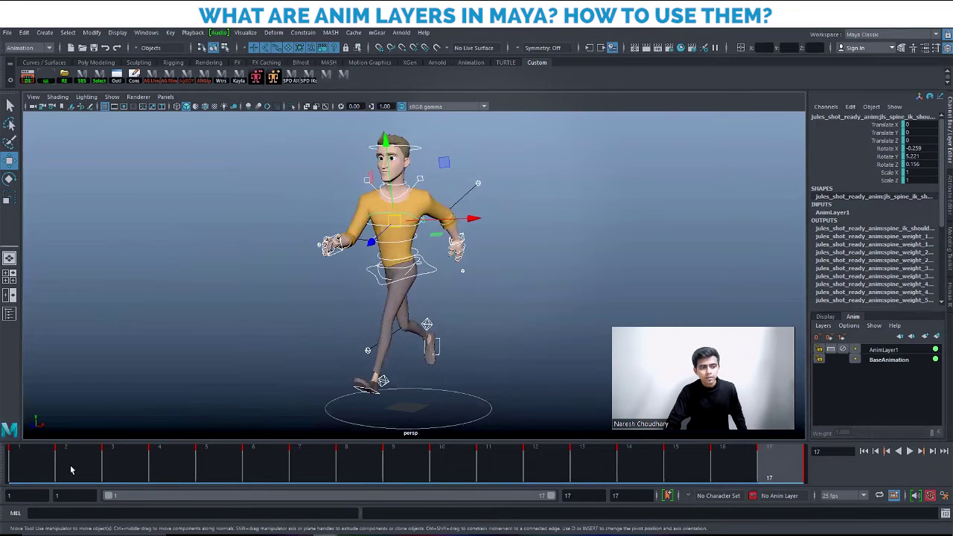
pyautogui.moveTo(40, 470); pyautogui.dragTo(300, 465)
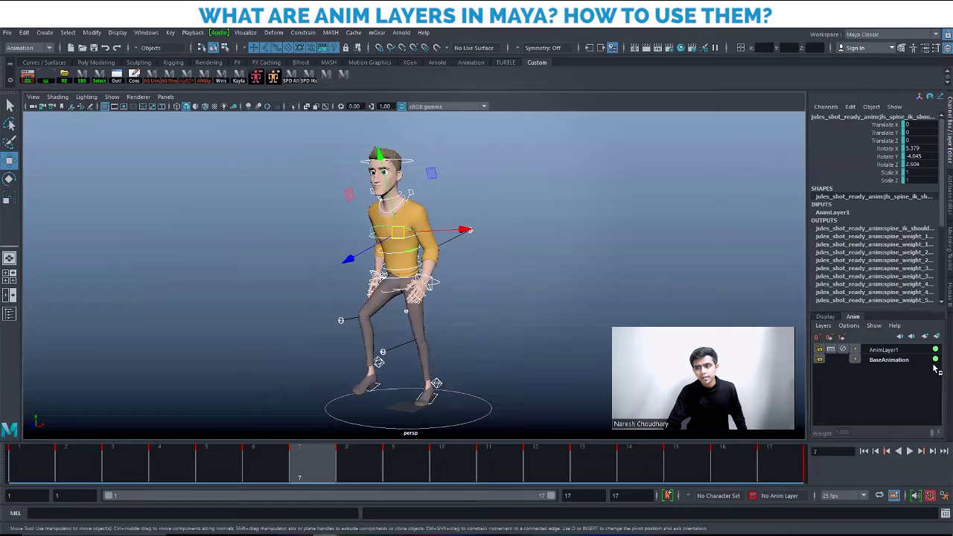
pyautogui.click(506, 257)
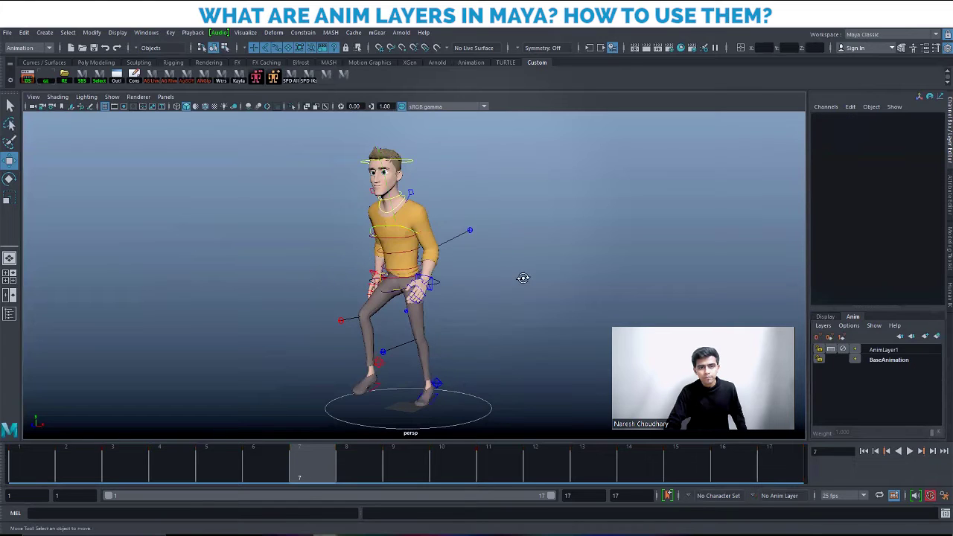
# - Select the torso's spine controls from shoulders to hips together with the COG control
pyautogui.scroll(3, 517, 313)
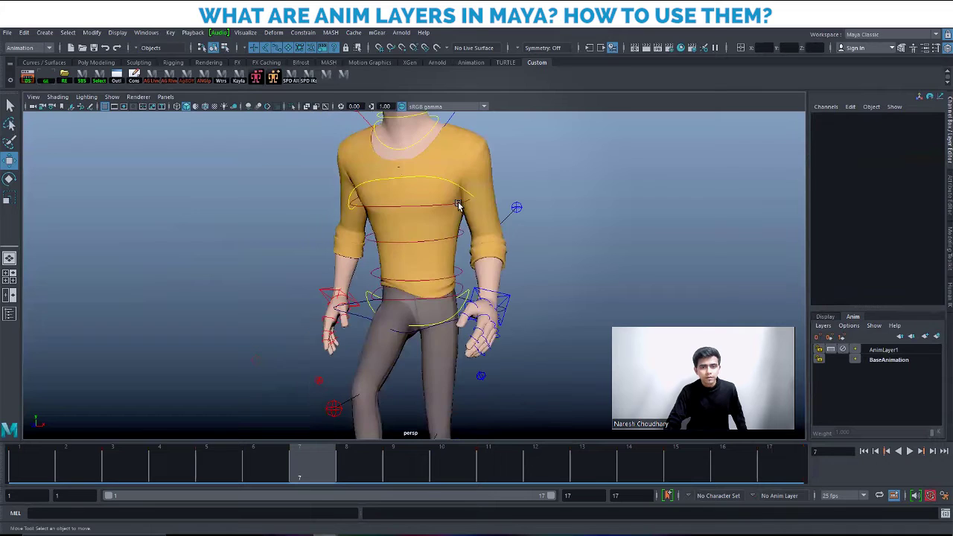
pyautogui.click(466, 193)
pyautogui.click(438, 234)
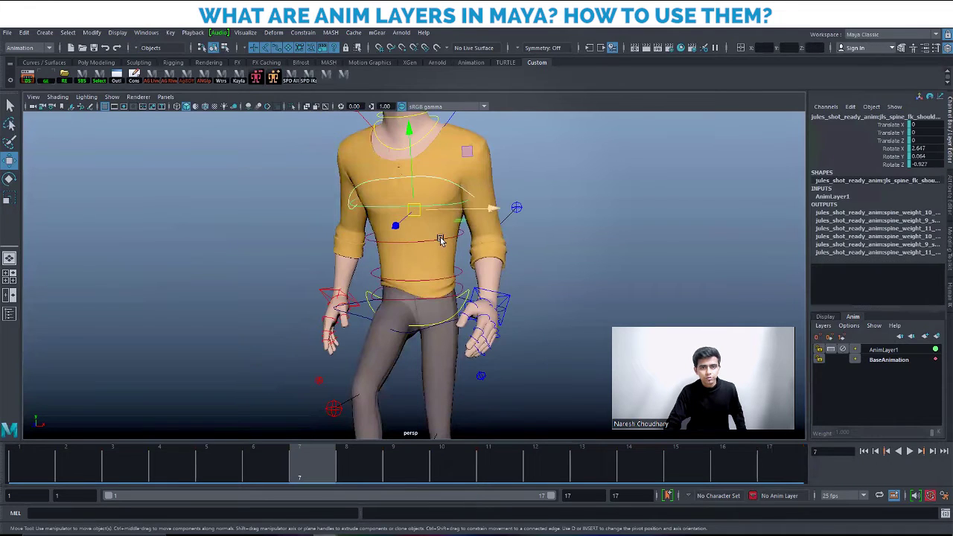
pyautogui.click(440, 240)
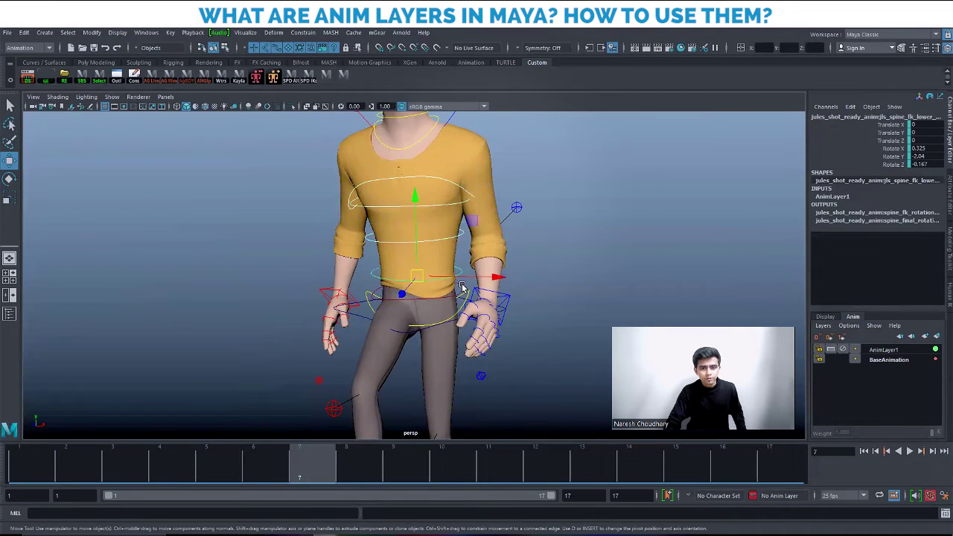
pyautogui.click(462, 291)
pyautogui.click(426, 328)
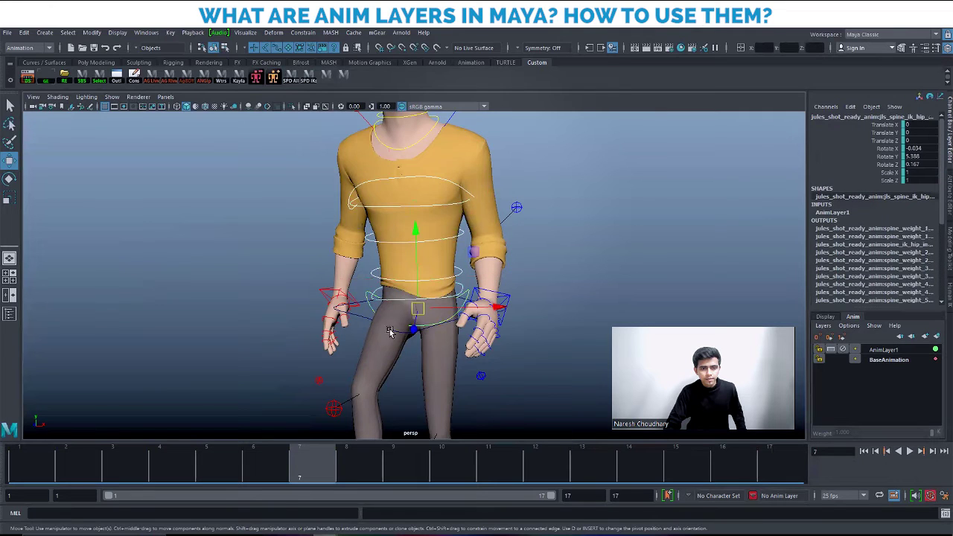
pyautogui.click(364, 321)
pyautogui.scroll(-2, 545, 323)
pyautogui.keyDown('alt'); pyautogui.moveTo(545, 323); pyautogui.dragTo(501, 301); pyautogui.keyUp('alt')
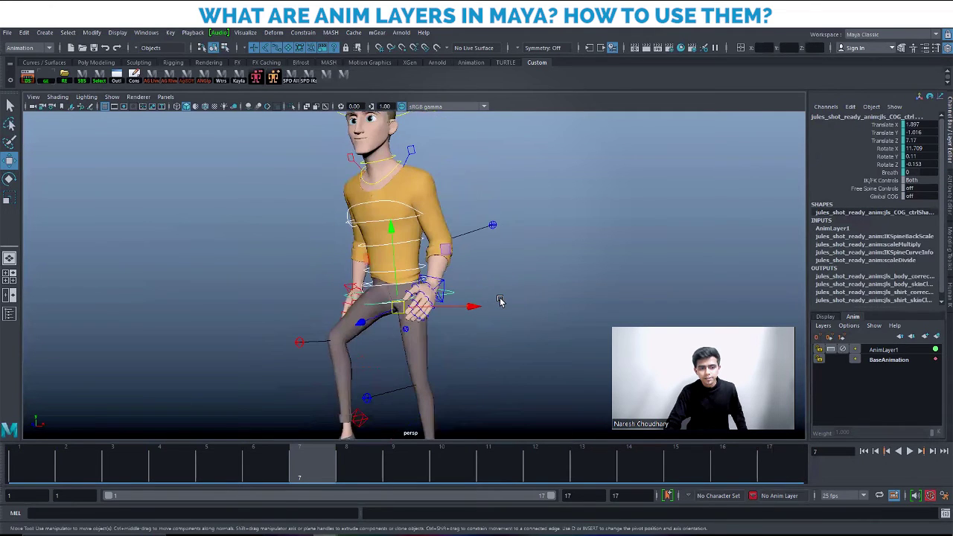
# - Play the run cycle from frame 1 with the torso controls selected, reviewing it both close up and full figure
pyautogui.click(49, 472)
pyautogui.hotkey('alt', 'v')
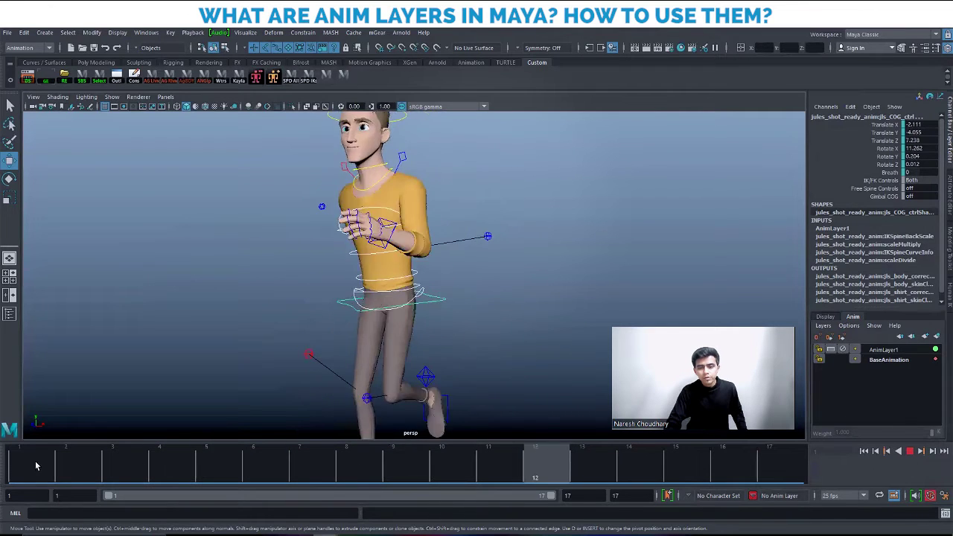
pyautogui.click(4, 465)
pyautogui.hotkey('alt', 'v')
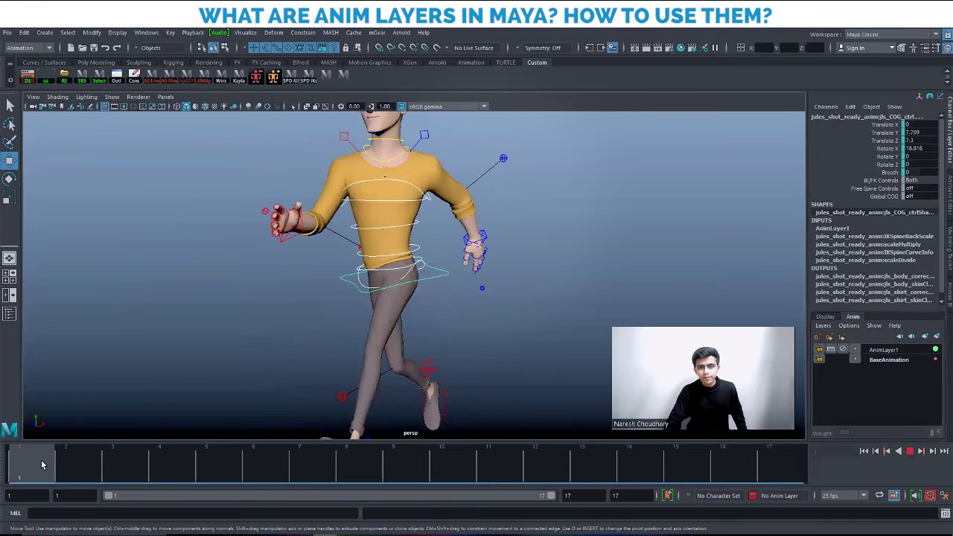
pyautogui.hotkey('alt', 'v')
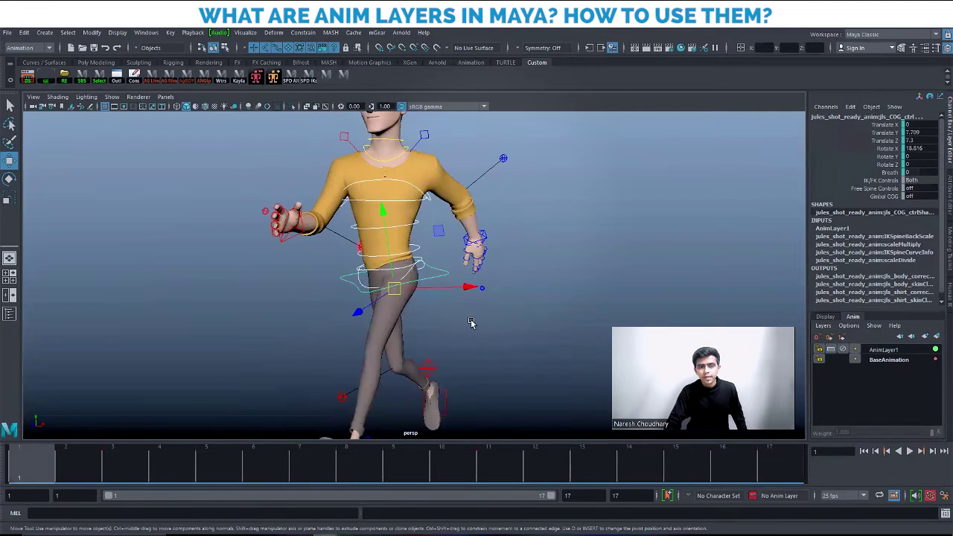
pyautogui.scroll(-5, 471, 323)
pyautogui.hotkey('alt', 'v')
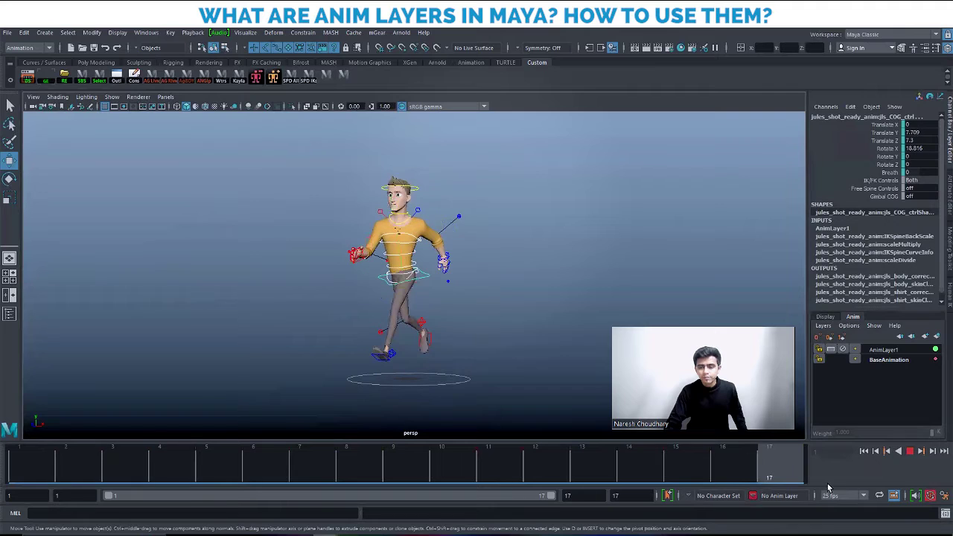
pyautogui.hotkey('alt', 'v')
pyautogui.scroll(2, 524, 333)
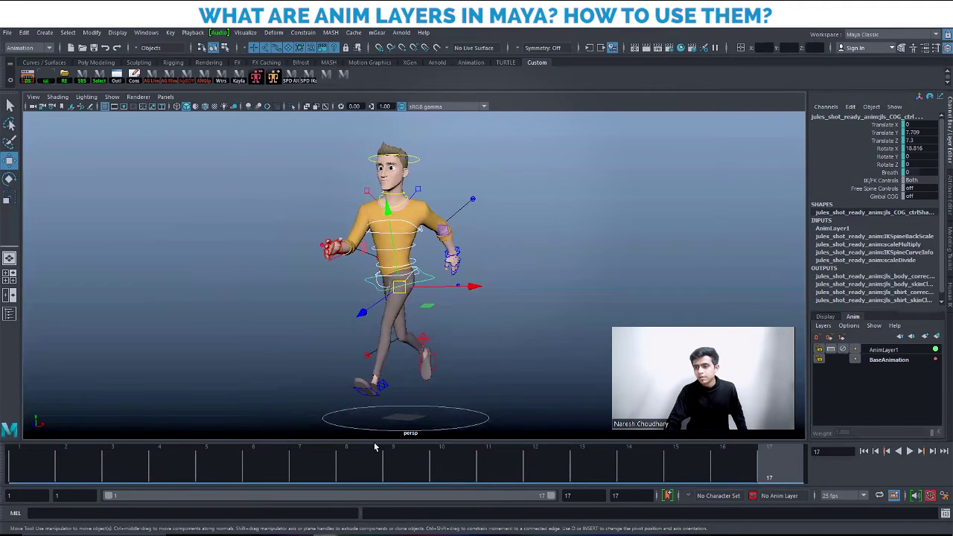
# - Activate AnimLayer1 and key the selected torso controls at frames 5 and 10
pyautogui.click(894, 351)
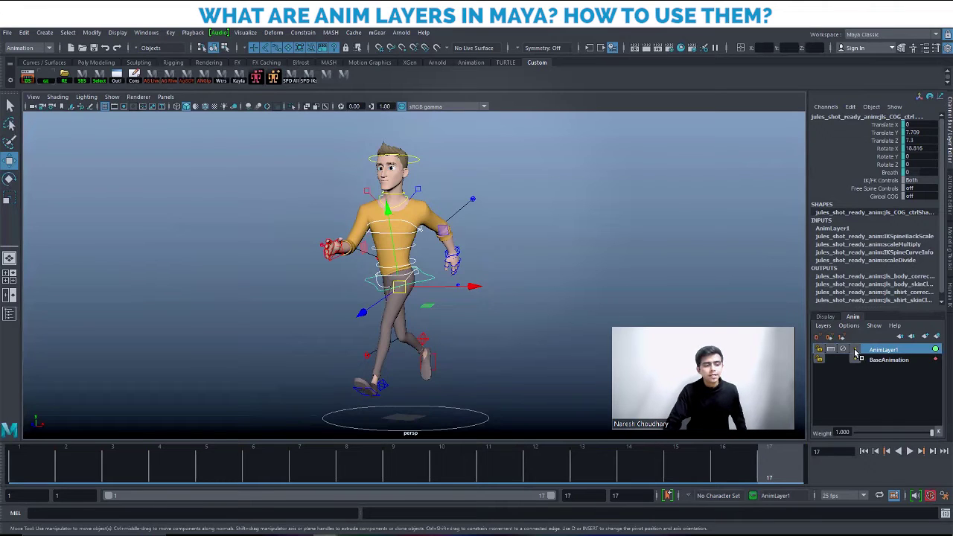
pyautogui.click(10, 467)
pyautogui.moveTo(152, 478); pyautogui.dragTo(204, 475)
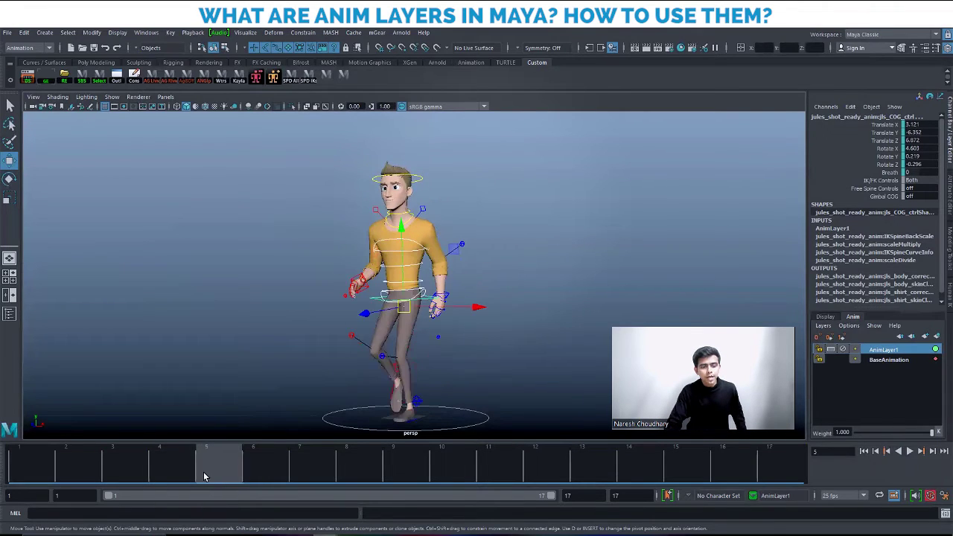
pyautogui.keyDown('alt'); pyautogui.moveTo(253, 308); pyautogui.dragTo(246, 433, button='right'); pyautogui.keyUp('alt')
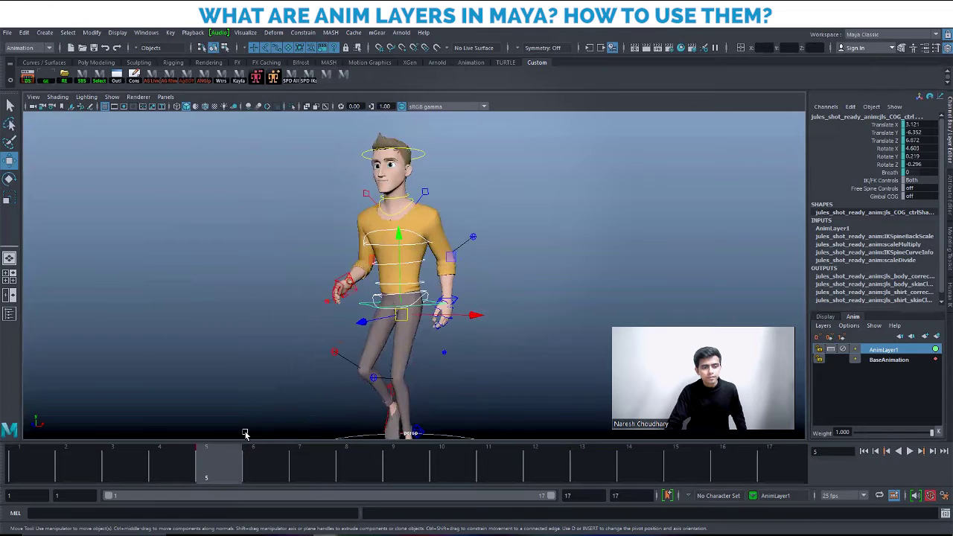
pyautogui.moveTo(319, 475); pyautogui.dragTo(444, 471)
pyautogui.keyDown('alt'); pyautogui.moveTo(422, 344); pyautogui.dragTo(493, 284); pyautogui.keyUp('alt')
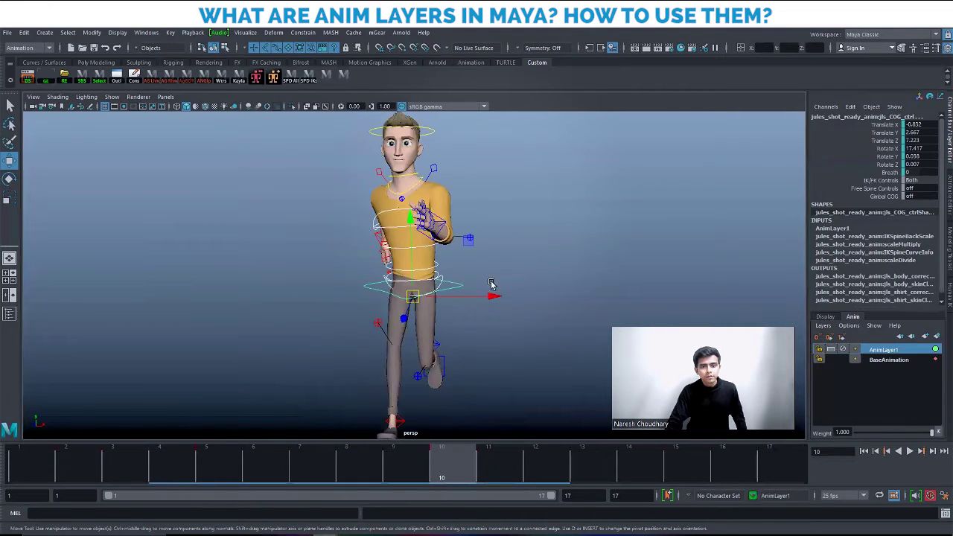
# - Rotate the upper FK spine control at frame 10 to about -1.7, -6.8 and 4.9 degrees in X, Y and Z
pyautogui.click(563, 246)
pyautogui.click(409, 248)
pyautogui.press('e')
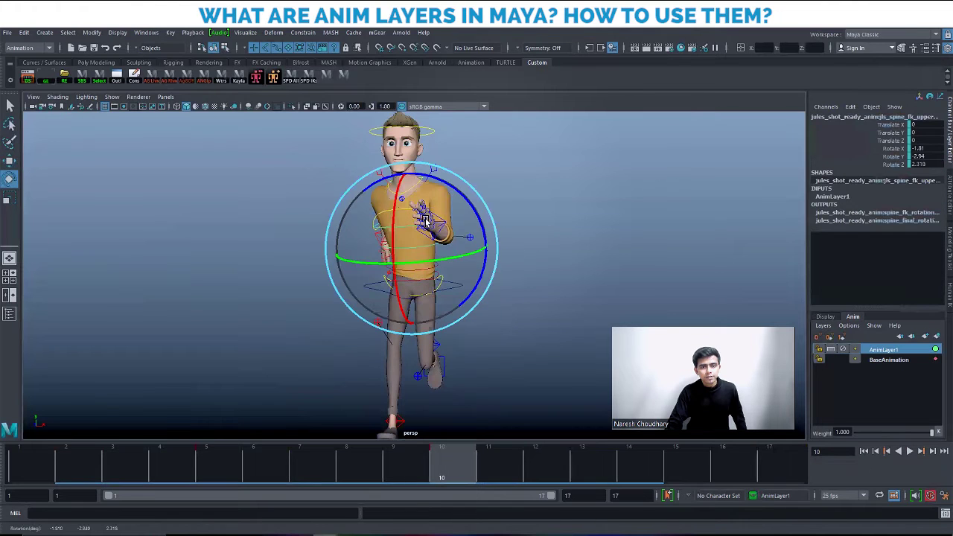
pyautogui.moveTo(418, 234); pyautogui.dragTo(403, 224)
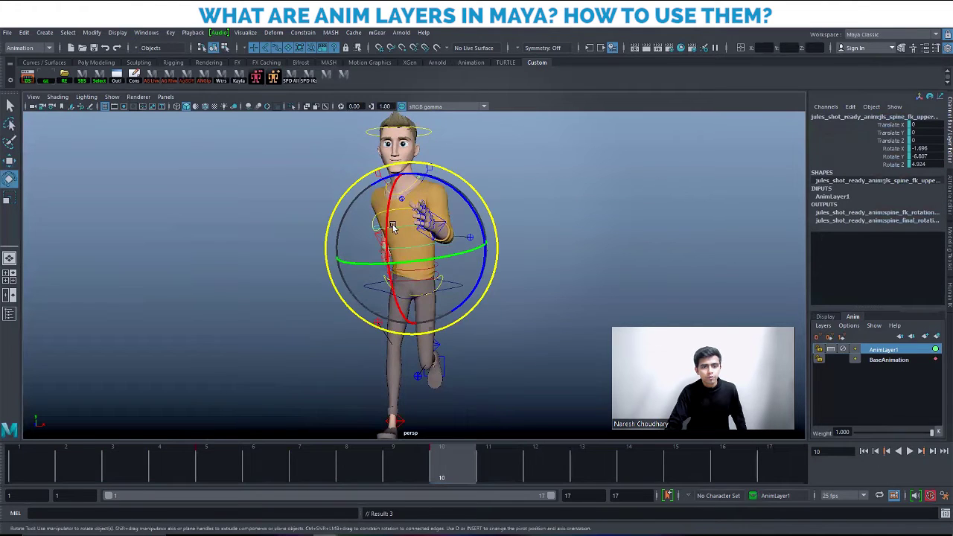
pyautogui.press('w')
# - Rotate the IK shoulder control of the spine at frame 10 to about -4.8, -15.2 and 8.5 degrees in X, Y and Z
pyautogui.click(379, 213)
pyautogui.press('e')
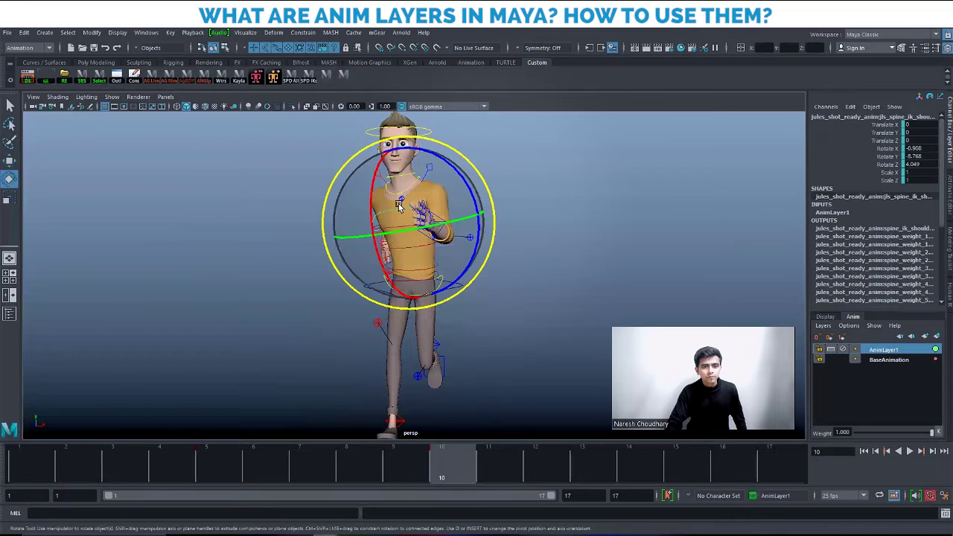
pyautogui.moveTo(400, 206); pyautogui.dragTo(421, 237)
pyautogui.press('w')
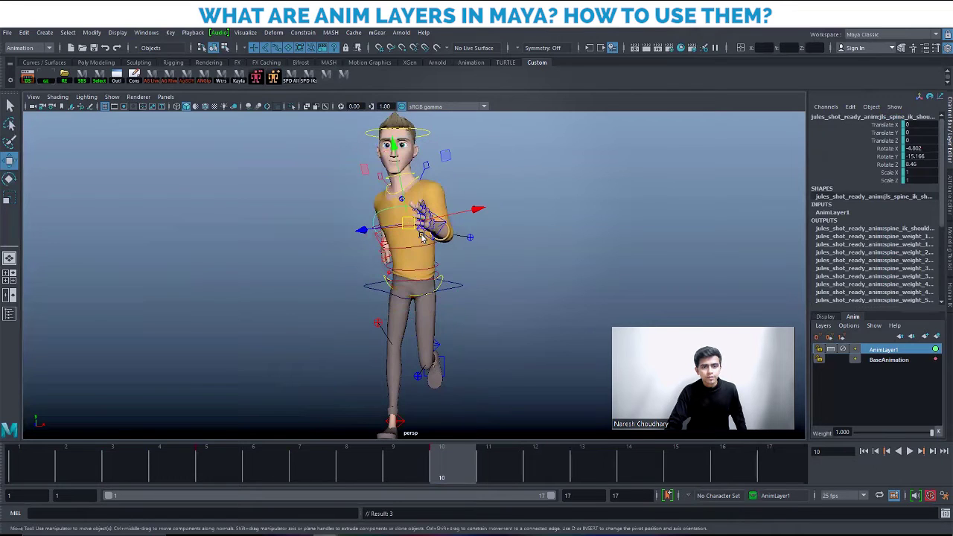
# - Refine the upper FK spine control's rotation to about -4.7, -8.1 and 6.3 degrees in X, Y and Z
pyautogui.click(416, 255)
pyautogui.click(409, 249)
pyautogui.press('e')
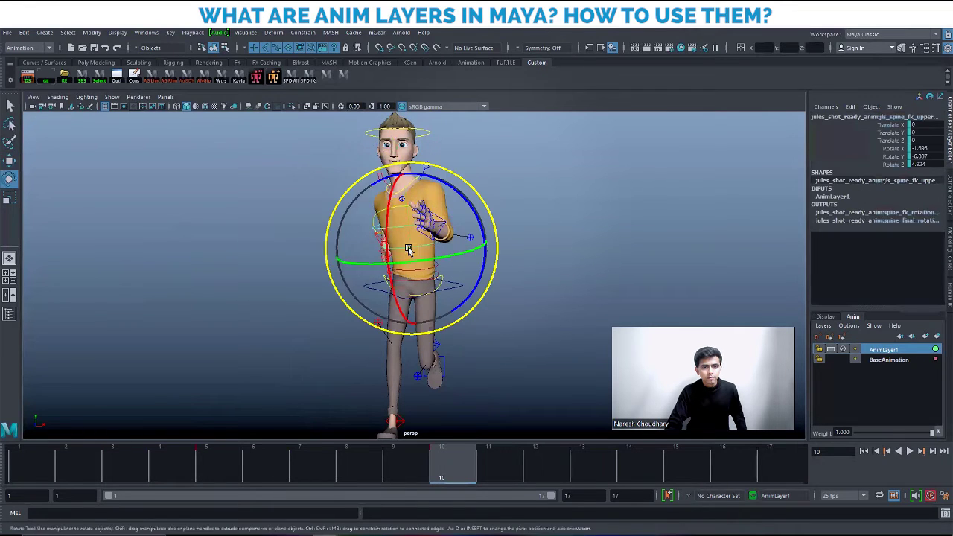
pyautogui.moveTo(409, 250); pyautogui.dragTo(406, 237)
pyautogui.press('w')
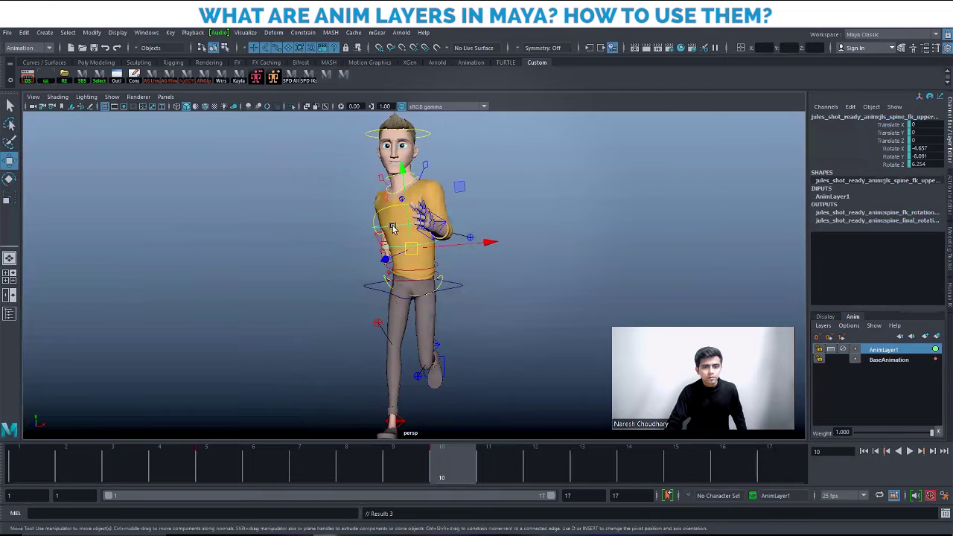
# - Rotate the FK shoulder control of the spine to about -5.7, -2.4 and 3.8 degrees, and clear the selection
pyautogui.click(394, 227)
pyautogui.press('e')
pyautogui.moveTo(407, 233); pyautogui.dragTo(407, 206)
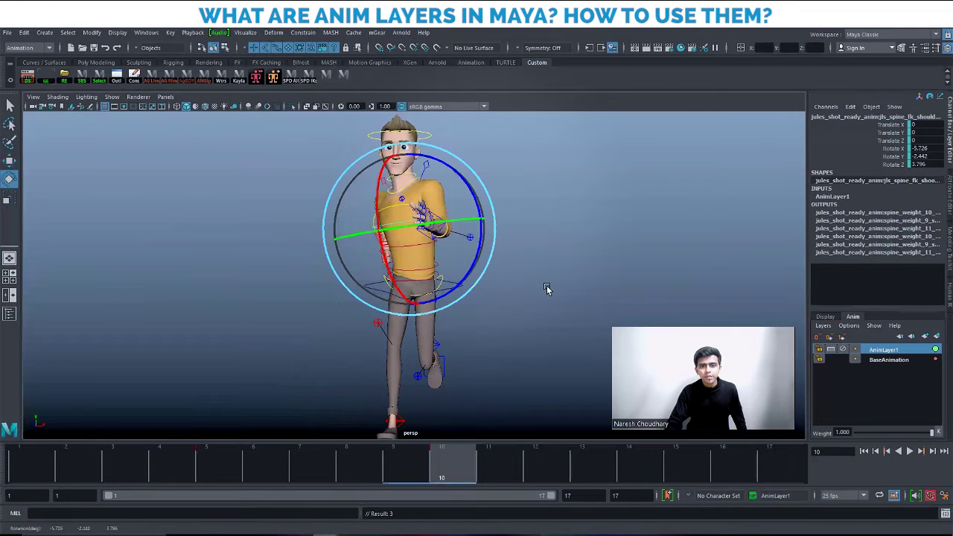
pyautogui.press('w')
pyautogui.keyDown('alt'); pyautogui.moveTo(548, 289); pyautogui.dragTo(485, 300); pyautogui.keyUp('alt')
pyautogui.click(499, 313)
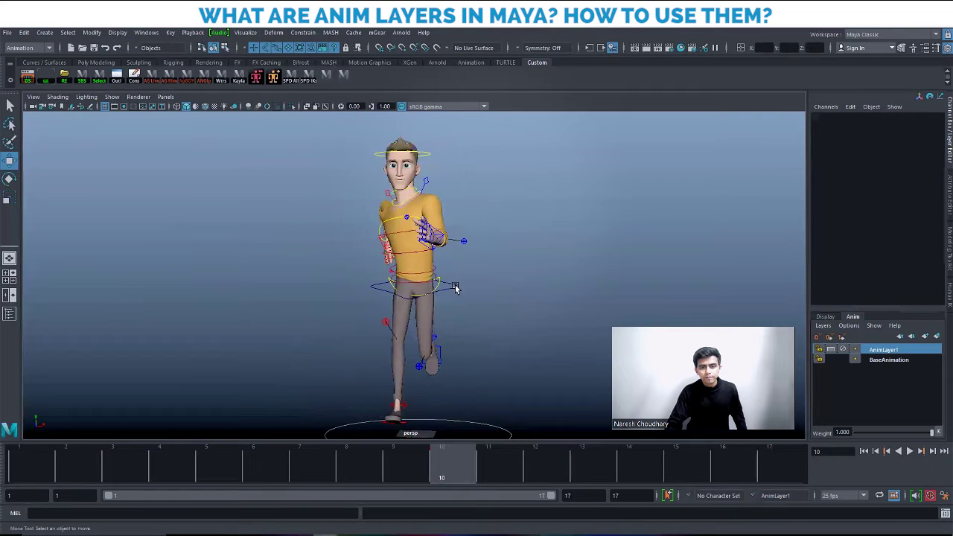
# - Rotate the COG control at frame 10 to about 17.4, -0.4 and 1.4 degrees in X, Y and Z
pyautogui.click(456, 289)
pyautogui.press('e')
pyautogui.moveTo(467, 247); pyautogui.dragTo(409, 266)
pyautogui.press('w')
pyautogui.moveTo(499, 278)
pyautogui.keyDown('alt'); pyautogui.mouseDown()
pyautogui.moveTo(555, 274)
pyautogui.moveTo(419, 265)
pyautogui.moveTo(476, 286)
pyautogui.moveTo(512, 284)
pyautogui.mouseUp(); pyautogui.keyUp('alt')
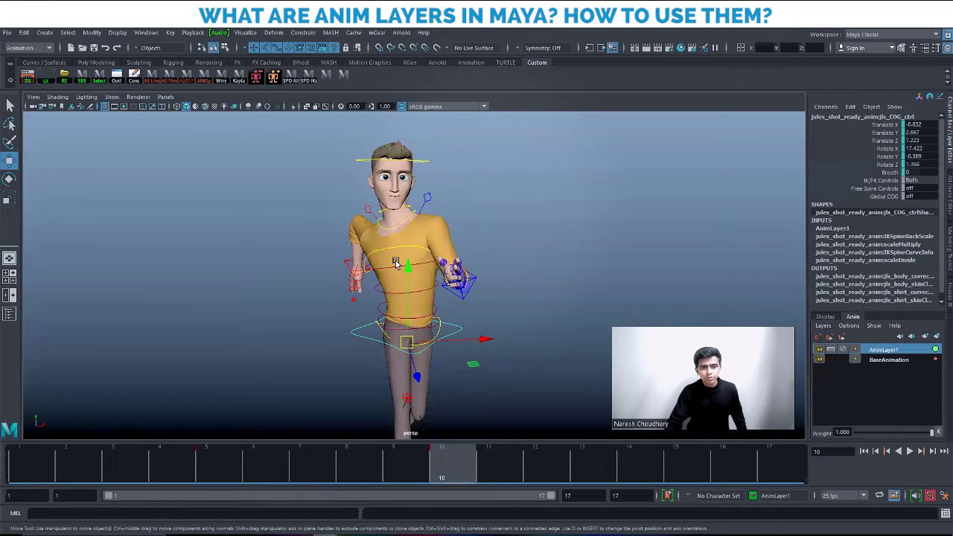
pyautogui.keyDown('alt'); pyautogui.moveTo(395, 261); pyautogui.dragTo(472, 300); pyautogui.keyUp('alt')
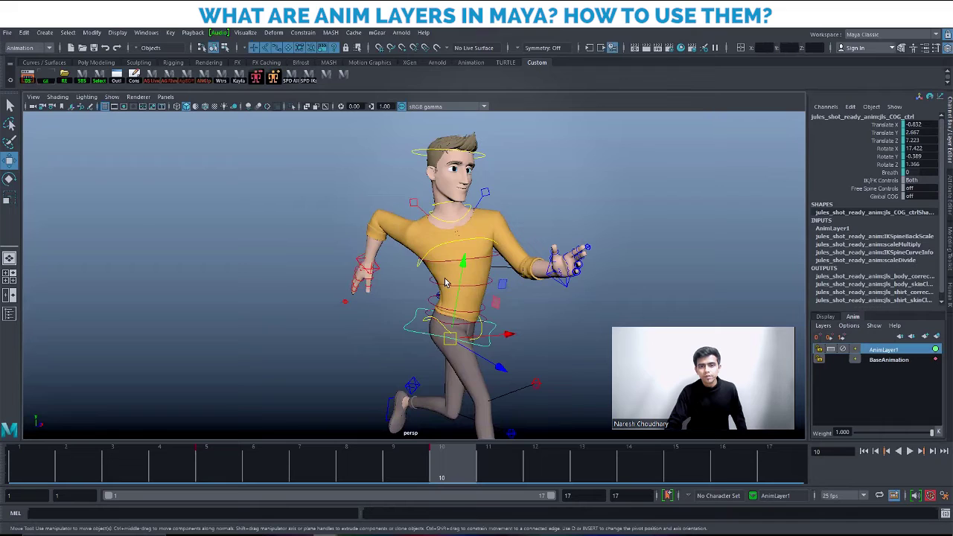
# - Try rotating the right clavicle control at frame 10, and undo the rotation
pyautogui.click(420, 211)
pyautogui.keyDown('alt'); pyautogui.moveTo(424, 213); pyautogui.dragTo(531, 252); pyautogui.keyUp('alt')
pyautogui.press('e')
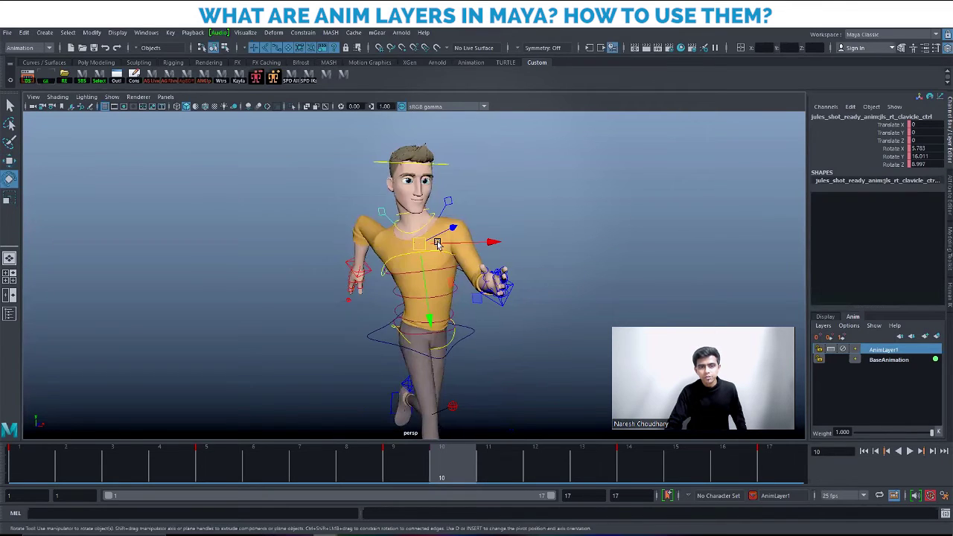
pyautogui.moveTo(475, 178); pyautogui.dragTo(491, 193)
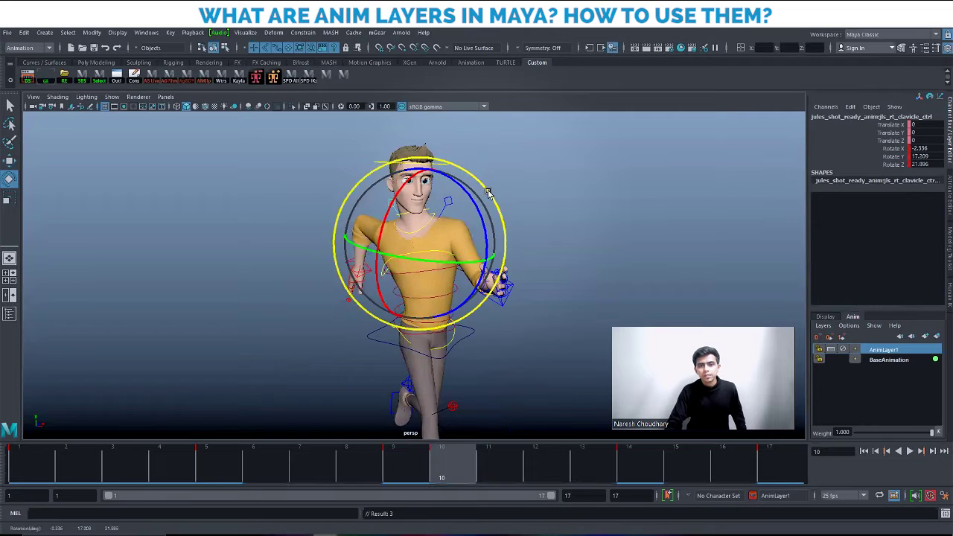
pyautogui.keyDown('alt'); pyautogui.moveTo(555, 263); pyautogui.dragTo(500, 263); pyautogui.keyUp('alt')
pyautogui.hotkey('ctrl', 'z')
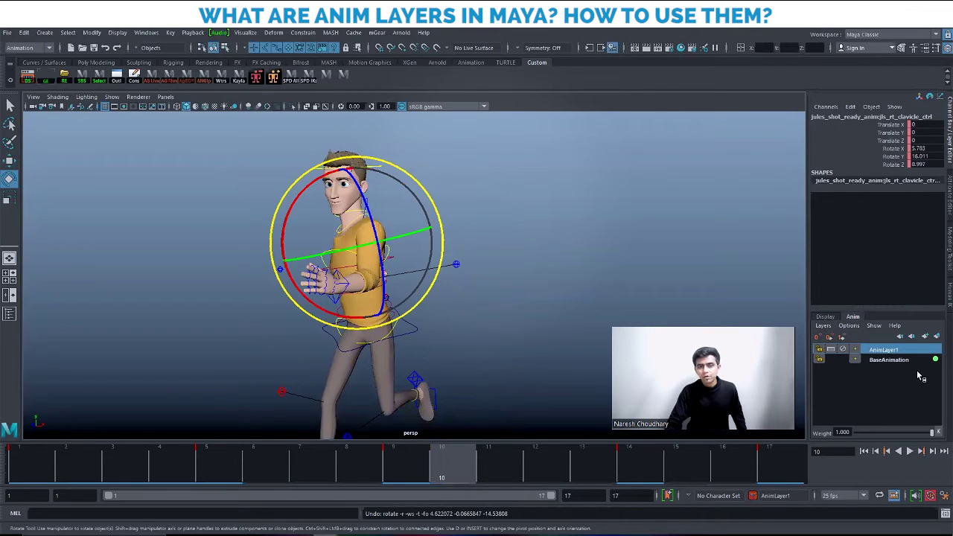
# - Review the adjusted torso pose from several angles and scrub through the run cycle to frame 11
pyautogui.keyDown('alt'); pyautogui.moveTo(354, 274); pyautogui.dragTo(449, 275); pyautogui.keyUp('alt')
pyautogui.scroll(5, 432, 291)
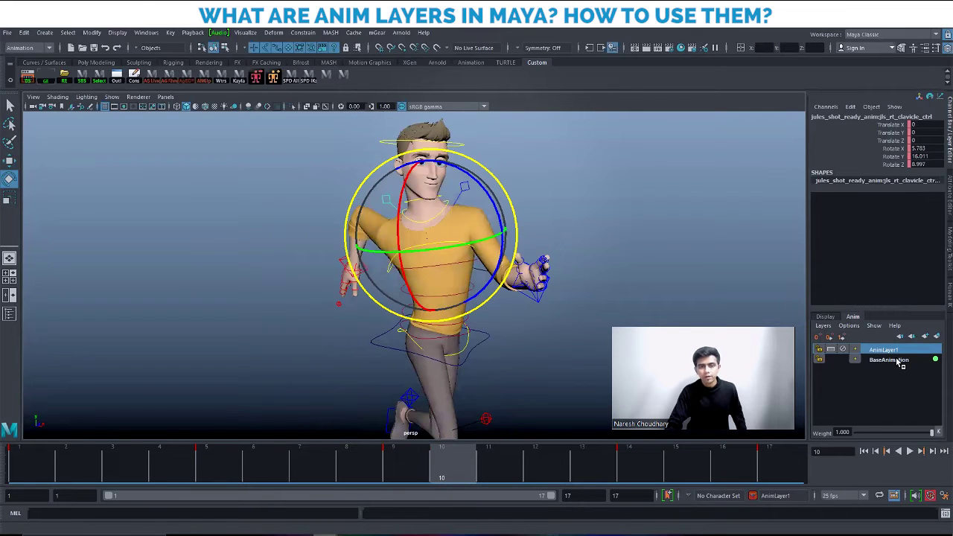
pyautogui.scroll(-3, 480, 325)
pyautogui.press('w')
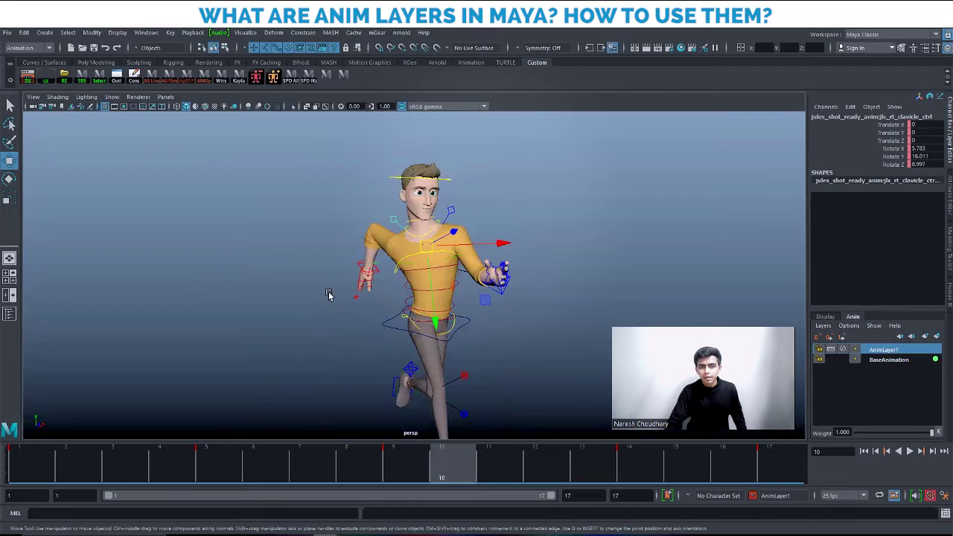
pyautogui.scroll(5, 452, 323)
pyautogui.keyDown('alt'); pyautogui.moveTo(452, 323); pyautogui.dragTo(457, 325); pyautogui.keyUp('alt')
pyautogui.scroll(-3, 399, 308)
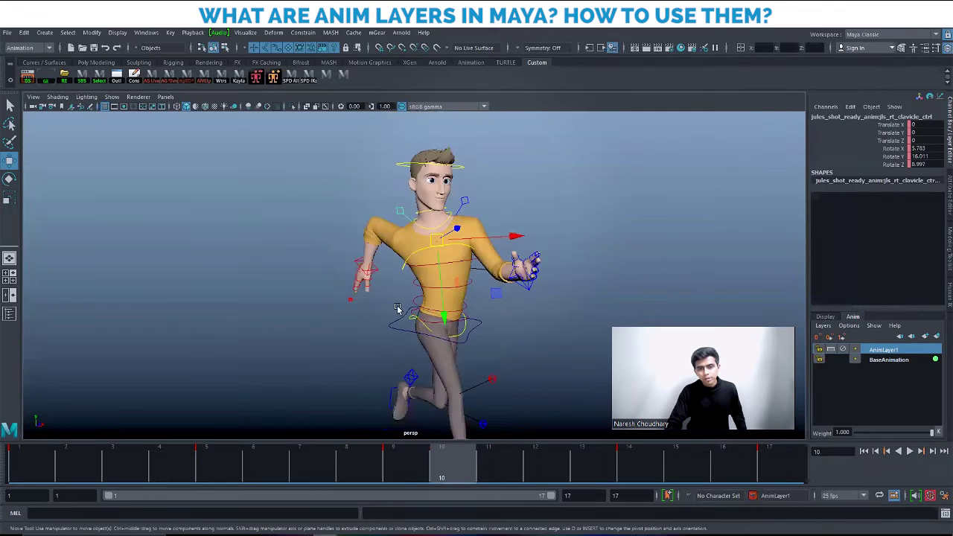
pyautogui.moveTo(135, 482); pyautogui.dragTo(611, 478)
pyautogui.keyDown('alt'); pyautogui.moveTo(544, 345); pyautogui.dragTo(458, 325); pyautogui.keyUp('alt')
pyautogui.moveTo(424, 453); pyautogui.dragTo(492, 462)
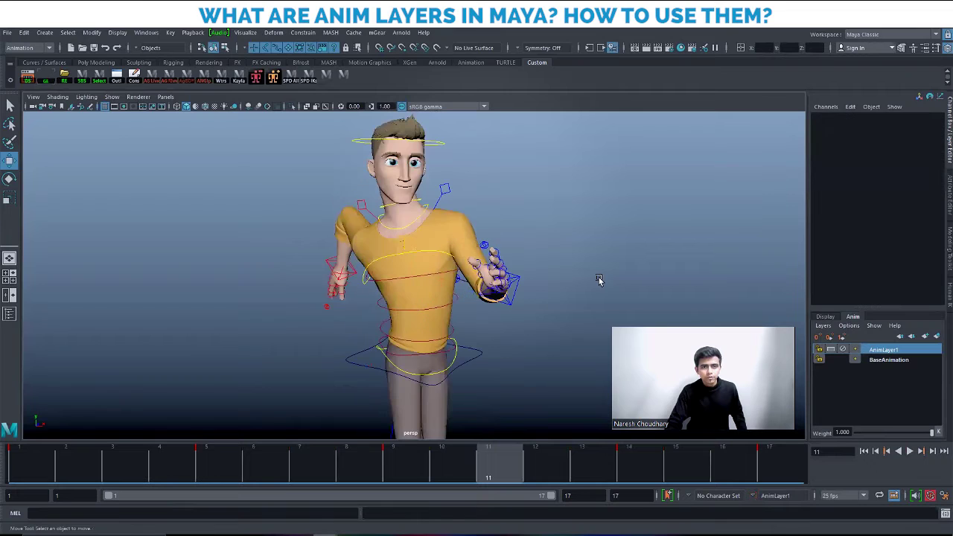
# - Select all of the character's left hand controls, including the arm IK control, at frame 11
pyautogui.scroll(-5, 520, 263)
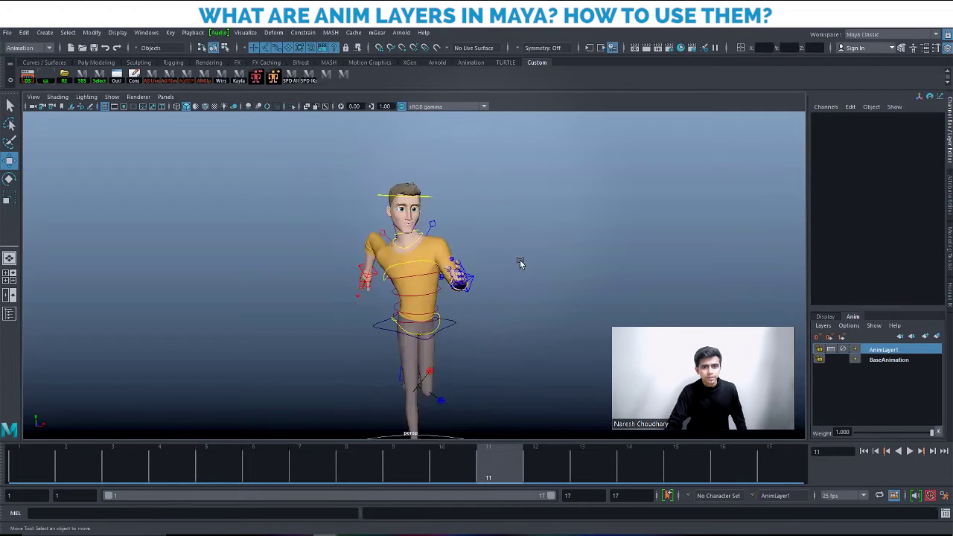
pyautogui.keyDown('alt'); pyautogui.moveTo(406, 265); pyautogui.dragTo(474, 271); pyautogui.keyUp('alt')
pyautogui.keyDown('alt'); pyautogui.moveTo(488, 270); pyautogui.dragTo(383, 268, button='middle'); pyautogui.keyUp('alt')
pyautogui.scroll(3, 383, 269)
pyautogui.keyDown('alt'); pyautogui.moveTo(383, 269); pyautogui.dragTo(517, 297); pyautogui.keyUp('alt')
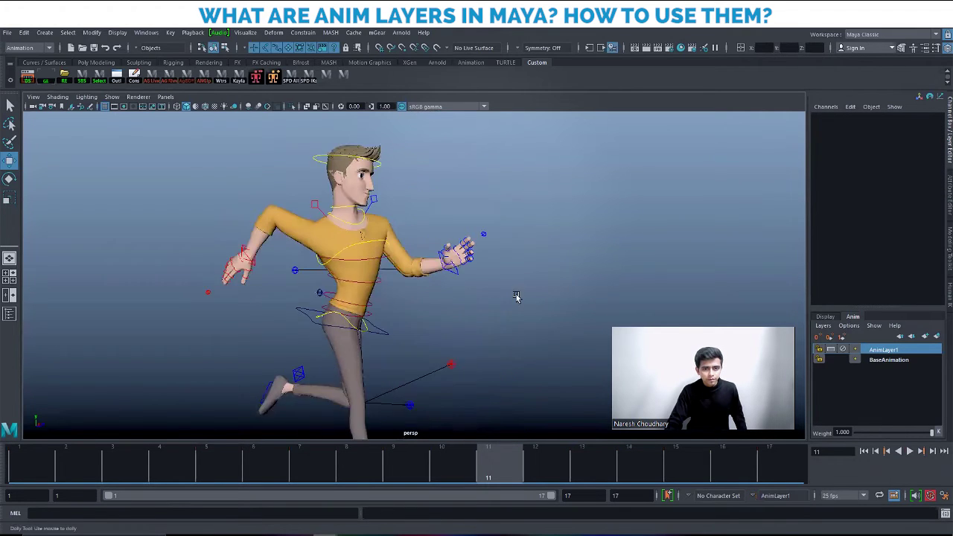
pyautogui.keyDown('alt'); pyautogui.moveTo(517, 297); pyautogui.dragTo(529, 262, button='right'); pyautogui.keyUp('alt')
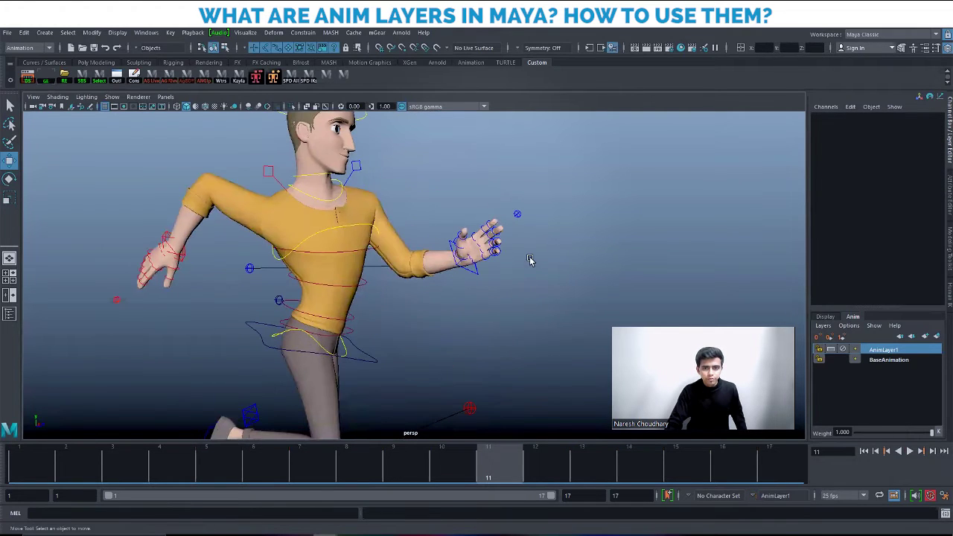
pyautogui.moveTo(557, 195); pyautogui.dragTo(422, 308)
pyautogui.keyDown('alt'); pyautogui.moveTo(494, 307); pyautogui.dragTo(278, 327); pyautogui.keyUp('alt')
pyautogui.press('f')
pyautogui.keyDown('alt'); pyautogui.moveTo(470, 321); pyautogui.dragTo(375, 289, button='right'); pyautogui.keyUp('alt')
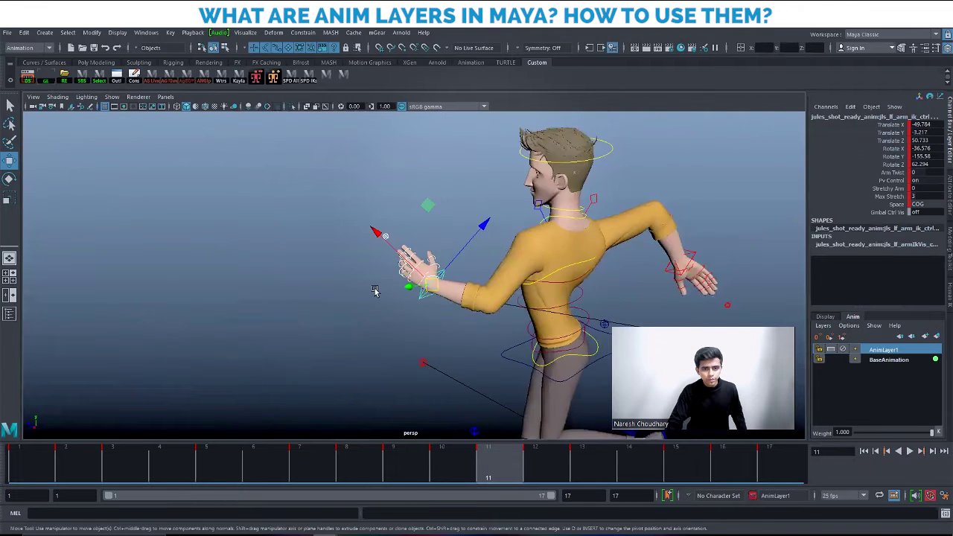
# - Add the left elbow's pole vector control and the left clavicle control to the selection
pyautogui.keyDown('alt'); pyautogui.moveTo(374, 290); pyautogui.dragTo(257, 289, button='middle'); pyautogui.keyUp('alt')
pyautogui.keyDown('alt'); pyautogui.moveTo(402, 292); pyautogui.dragTo(549, 268); pyautogui.keyUp('alt')
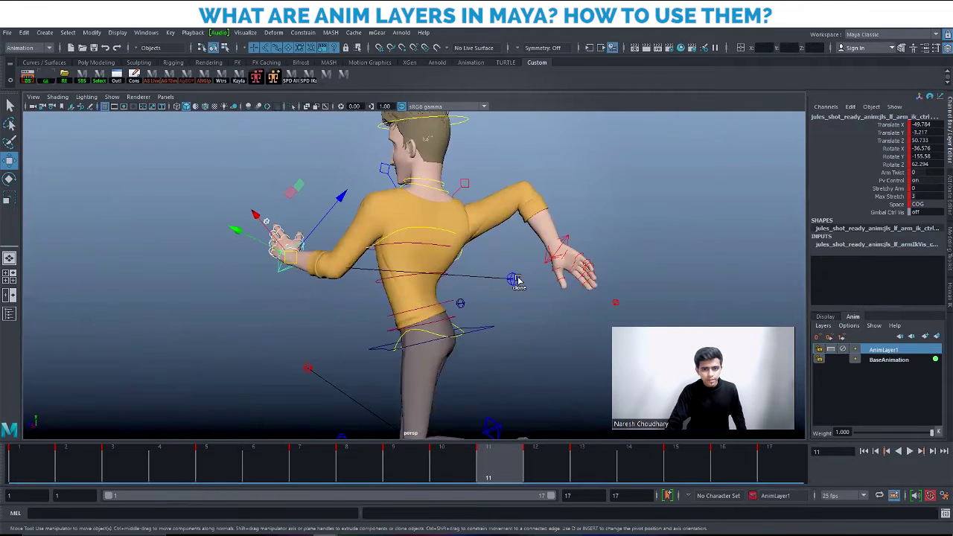
pyautogui.click(517, 279)
pyautogui.keyDown('alt'); pyautogui.moveTo(425, 276); pyautogui.dragTo(243, 156); pyautogui.keyUp('alt')
pyautogui.click(226, 146)
pyautogui.keyDown('alt'); pyautogui.moveTo(429, 279); pyautogui.dragTo(326, 248); pyautogui.keyUp('alt')
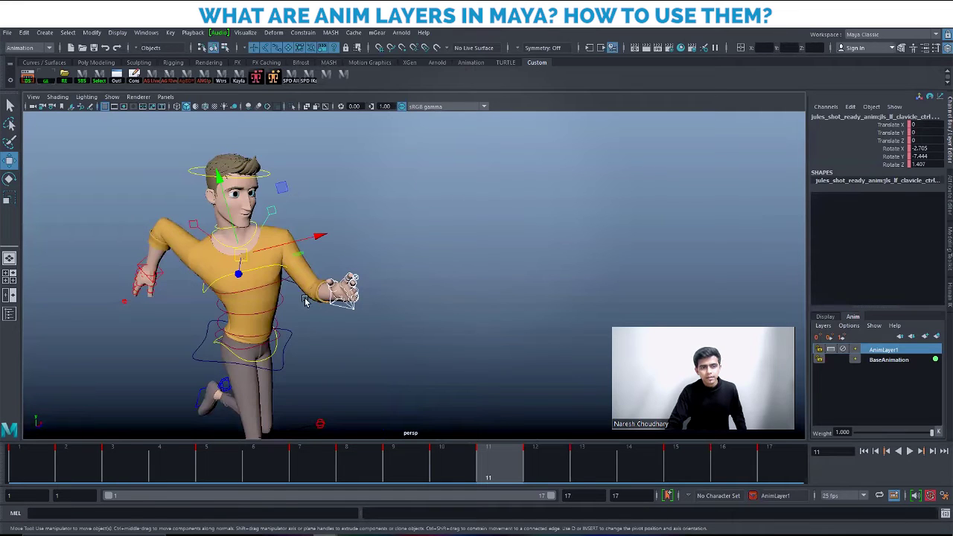
# - Create a new animation layer from the selected left arm controls
pyautogui.keyDown('alt'); pyautogui.moveTo(384, 292); pyautogui.dragTo(485, 287, button='middle'); pyautogui.keyUp('alt')
pyautogui.scroll(5, 474, 300)
pyautogui.keyDown('alt'); pyautogui.moveTo(358, 196); pyautogui.dragTo(346, 208, button='middle'); pyautogui.keyUp('alt')
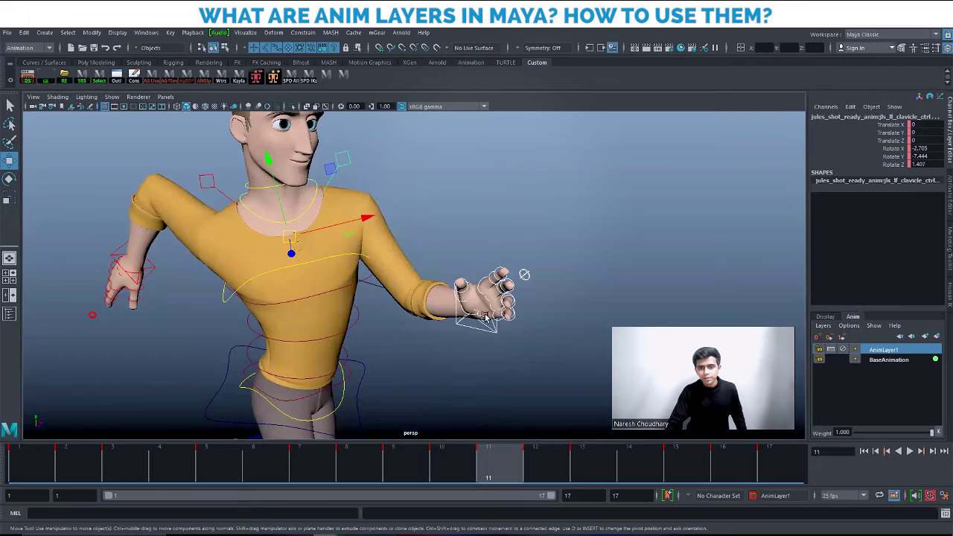
pyautogui.keyDown('alt'); pyautogui.moveTo(560, 346); pyautogui.dragTo(484, 313, button='right'); pyautogui.keyUp('alt')
pyautogui.keyDown('alt'); pyautogui.moveTo(484, 313); pyautogui.dragTo(483, 307); pyautogui.keyUp('alt')
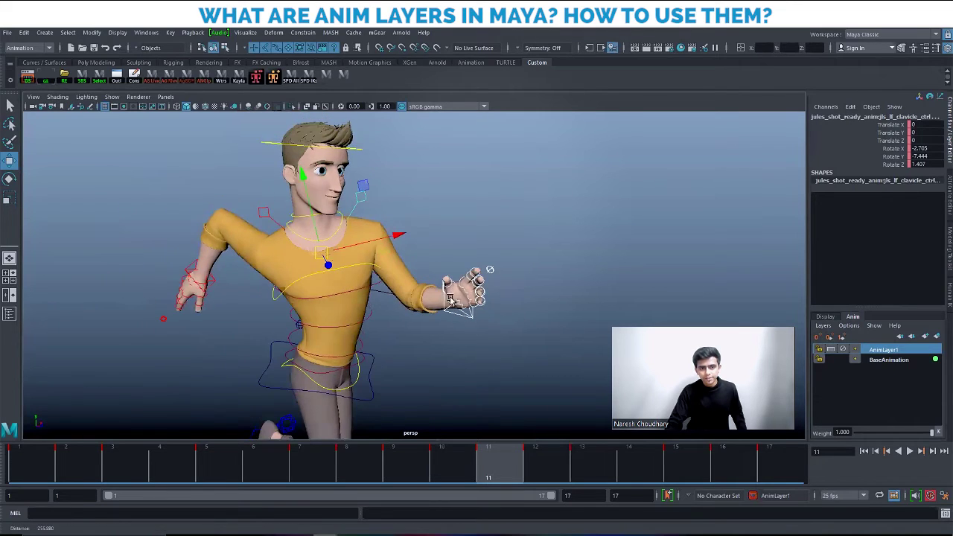
pyautogui.keyDown('alt'); pyautogui.moveTo(482, 307); pyautogui.dragTo(450, 294, button='right'); pyautogui.keyUp('alt')
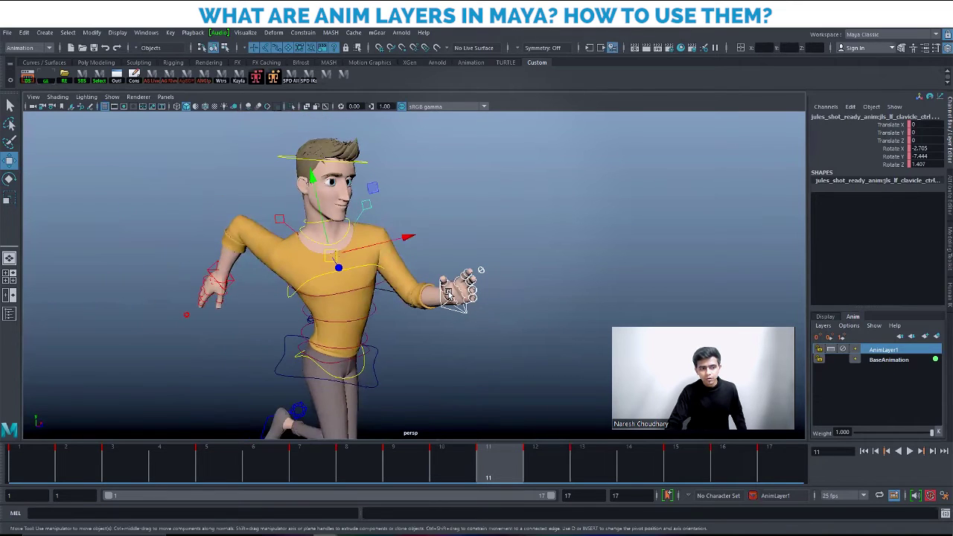
pyautogui.click(937, 337)
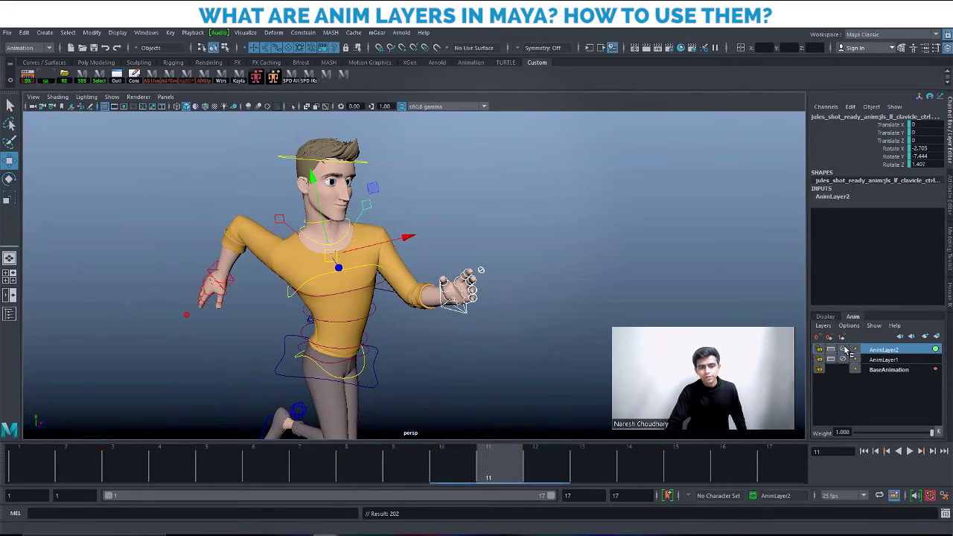
# - Play back the run cycle, return to frame 1 and view the character from the side
pyautogui.hotkey('alt', 'v')
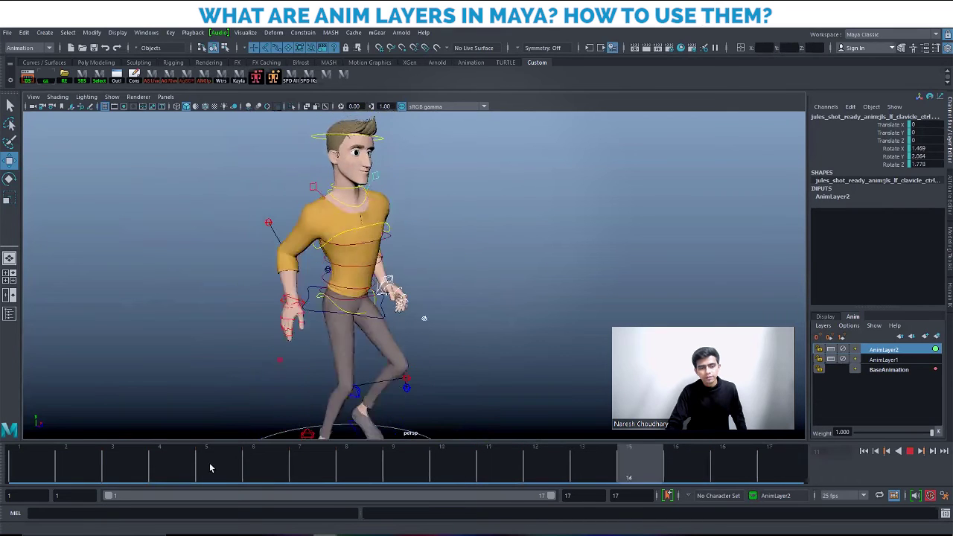
pyautogui.click(16, 475)
pyautogui.keyDown('alt'); pyautogui.moveTo(320, 293); pyautogui.dragTo(526, 274); pyautogui.keyUp('alt')
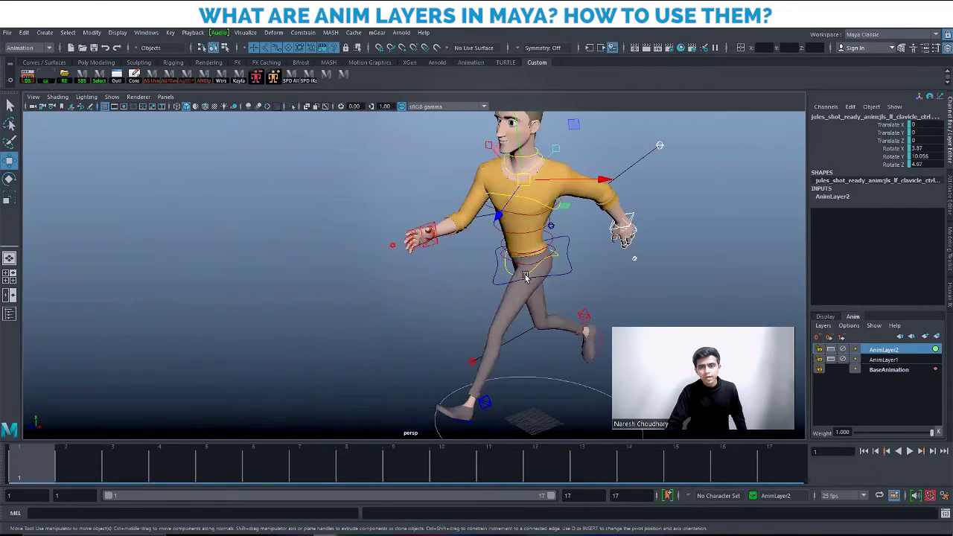
pyautogui.keyDown('alt'); pyautogui.moveTo(636, 287); pyautogui.dragTo(515, 306, button='middle'); pyautogui.keyUp('alt')
pyautogui.keyDown('alt'); pyautogui.moveTo(515, 306); pyautogui.dragTo(465, 296); pyautogui.keyUp('alt')
# - Select only the left arm's IK control and key it at frame 5 on the new layer
pyautogui.click(565, 274)
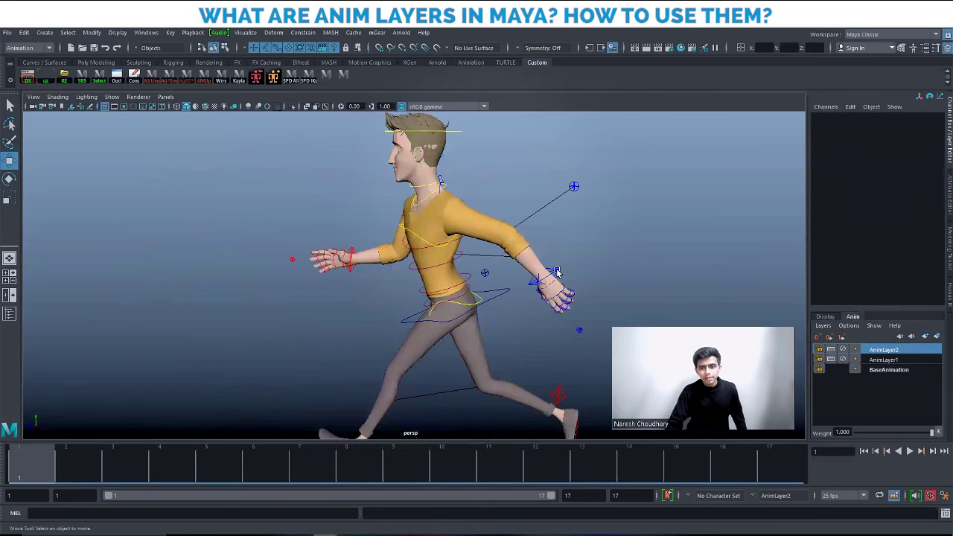
pyautogui.click(557, 272)
pyautogui.moveTo(62, 463); pyautogui.dragTo(154, 456)
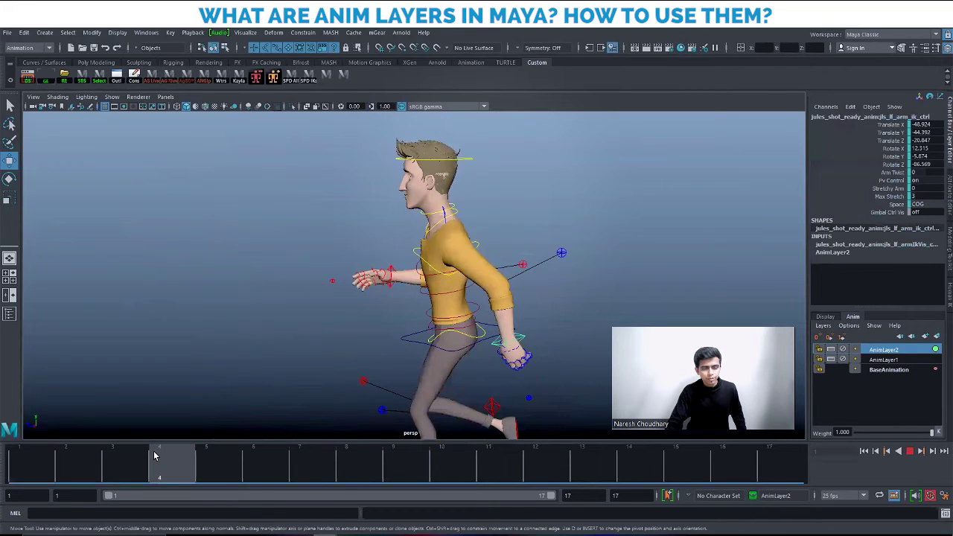
pyautogui.click(199, 456)
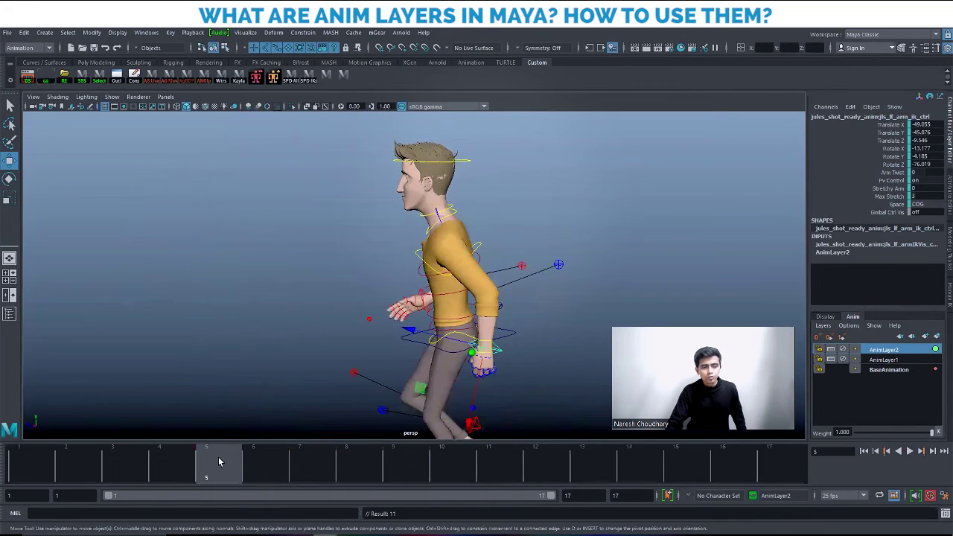
# - Play back the run, stop at frame 10 and move the left arm's IK control to about -29.9, 2.4, 39.5
pyautogui.hotkey('alt', 'v')
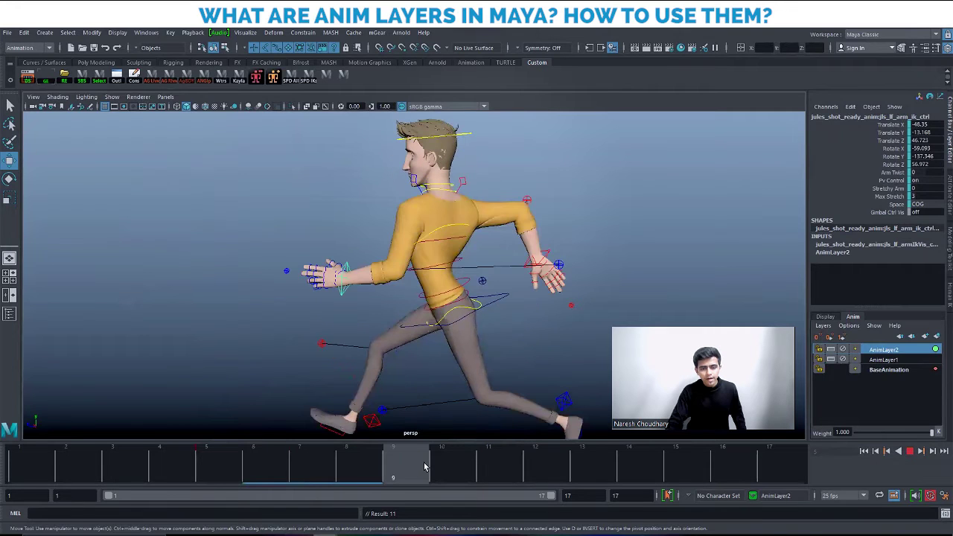
pyautogui.click(435, 467)
pyautogui.keyDown('alt'); pyautogui.moveTo(294, 304); pyautogui.dragTo(434, 344); pyautogui.keyUp('alt')
pyautogui.moveTo(332, 271); pyautogui.dragTo(392, 295)
# - Rotate the left arm's IK control to about -32.5, -211.5, 152.1 so the palm turns upward
pyautogui.press('e')
pyautogui.moveTo(320, 218); pyautogui.dragTo(360, 192)
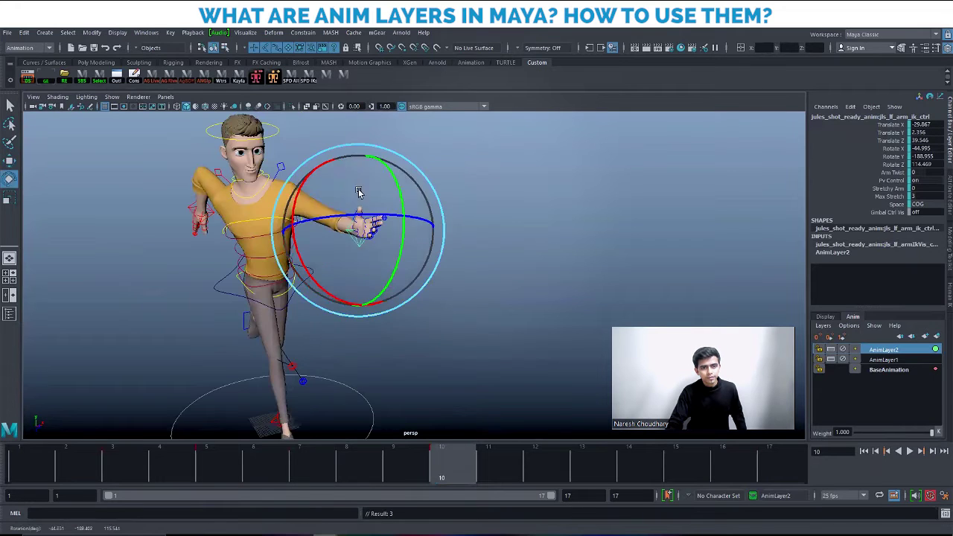
pyautogui.moveTo(388, 255); pyautogui.dragTo(403, 198)
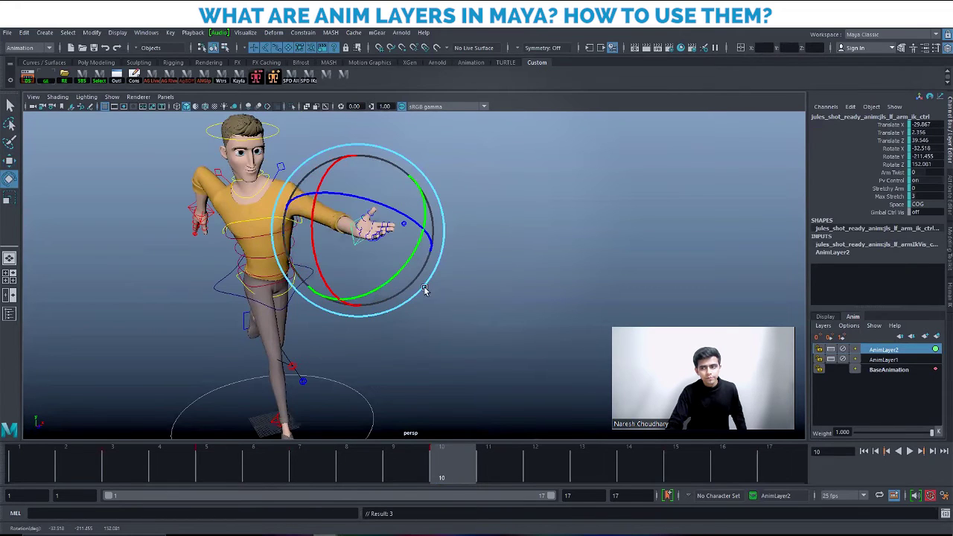
pyautogui.press('w')
pyautogui.keyDown('alt'); pyautogui.moveTo(407, 265); pyautogui.dragTo(352, 292); pyautogui.keyUp('alt')
# - Try lowering the left elbow's pole vector control at frame 10, and undo the moves
pyautogui.click(314, 290)
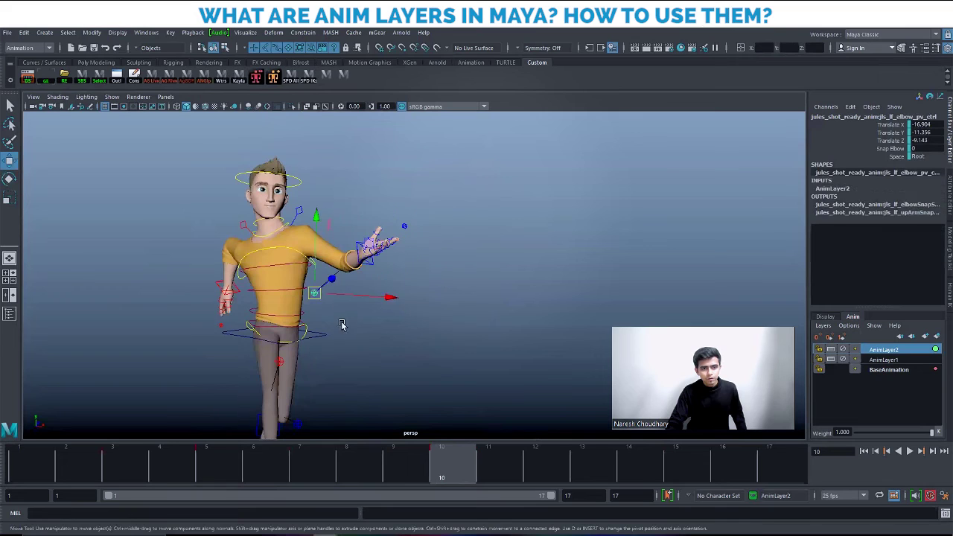
pyautogui.keyDown('alt'); pyautogui.moveTo(343, 326); pyautogui.dragTo(318, 366); pyautogui.keyUp('alt')
pyautogui.moveTo(314, 207); pyautogui.dragTo(317, 255)
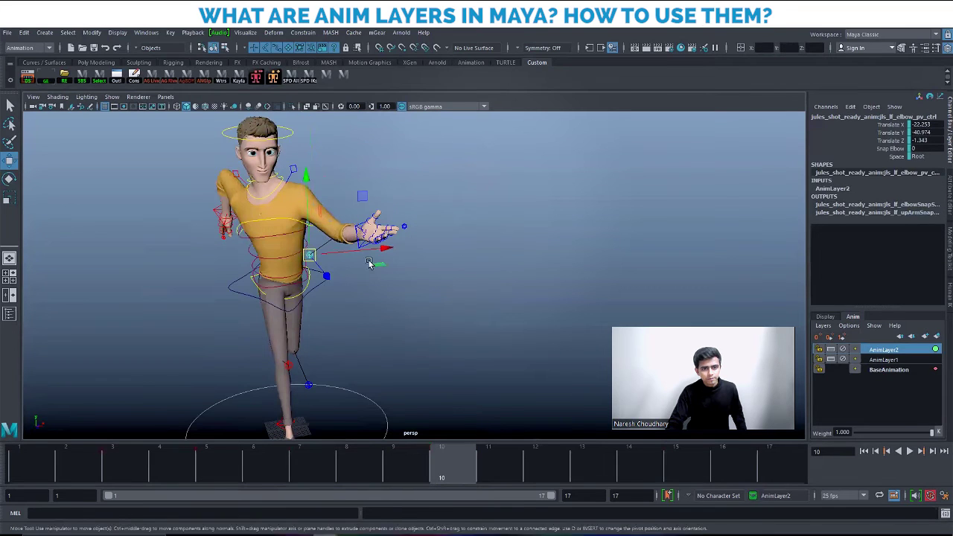
pyautogui.click(379, 255)
pyautogui.click(379, 251)
pyautogui.keyDown('alt'); pyautogui.moveTo(378, 222); pyautogui.dragTo(386, 244); pyautogui.keyUp('alt')
pyautogui.hotkey('ctrl', 'z')
pyautogui.hotkey('ctrl', 'z')
pyautogui.hotkey('ctrl', 'z')
pyautogui.keyDown('alt'); pyautogui.moveTo(332, 320); pyautogui.dragTo(436, 272); pyautogui.keyUp('alt')
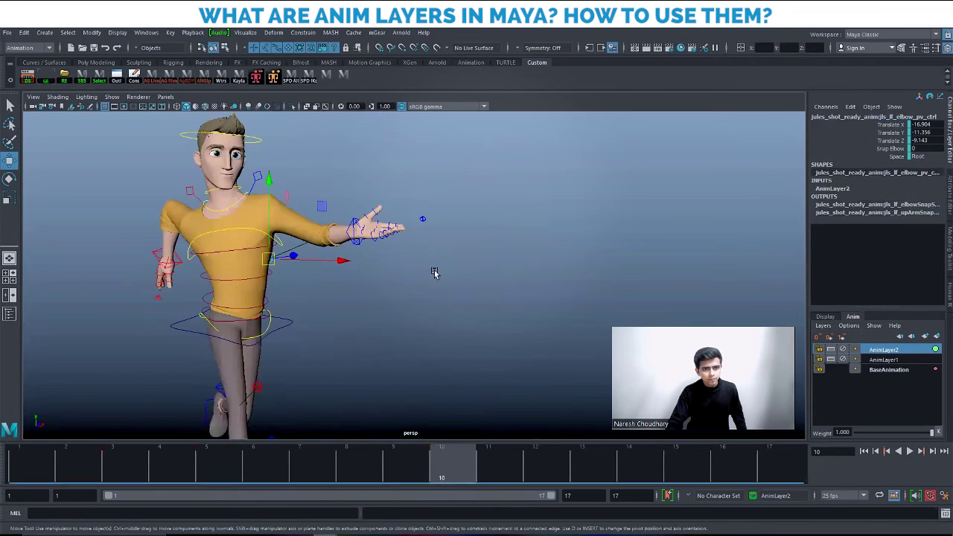
# - Select all controls belonging to AnimLayer2, key them at frame 10 and go back to frame 5
pyautogui.click(472, 206)
pyautogui.rightClick(889, 351)
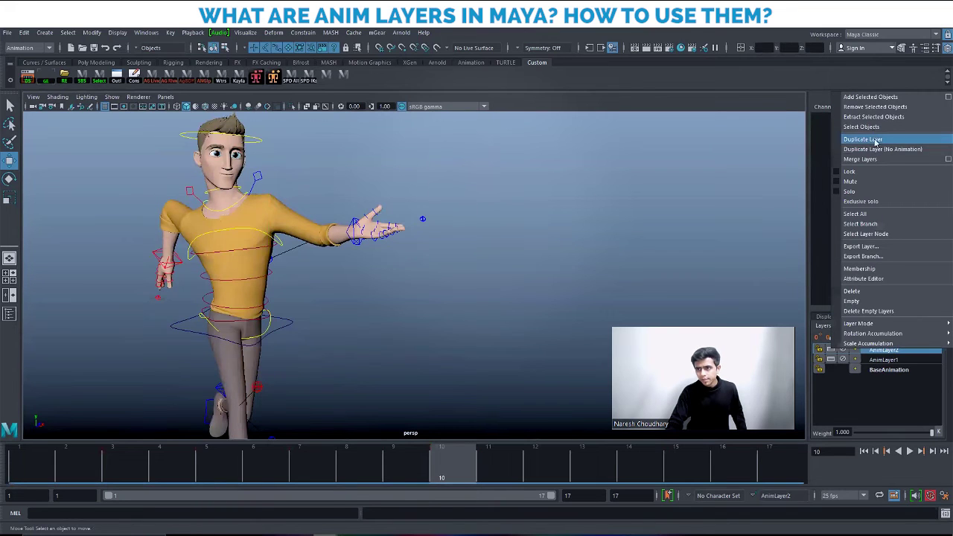
pyautogui.click(567, 323)
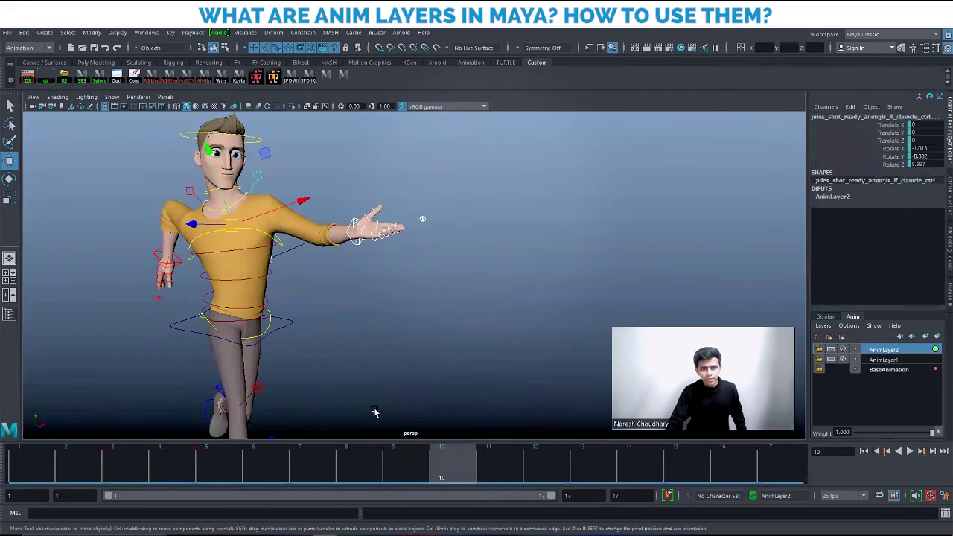
pyautogui.press('s')
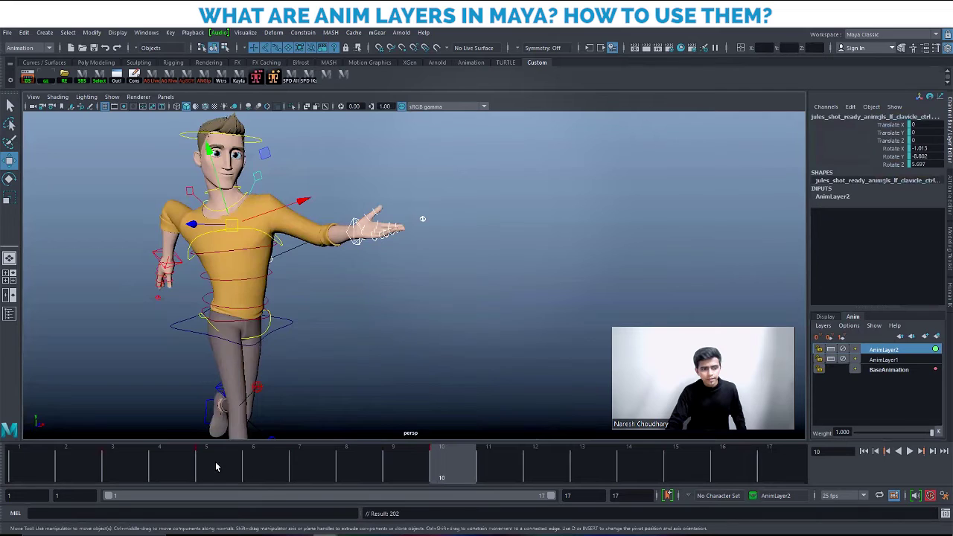
pyautogui.click(216, 467)
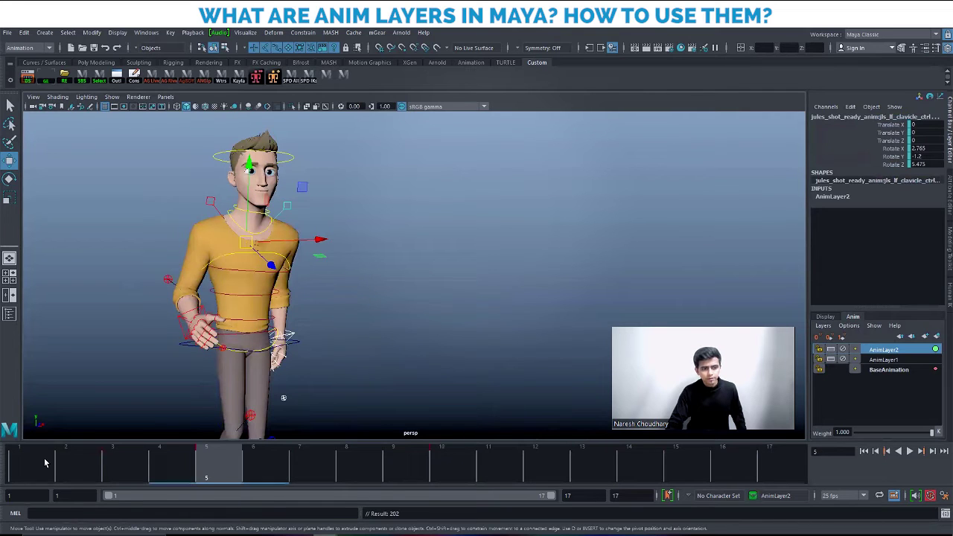
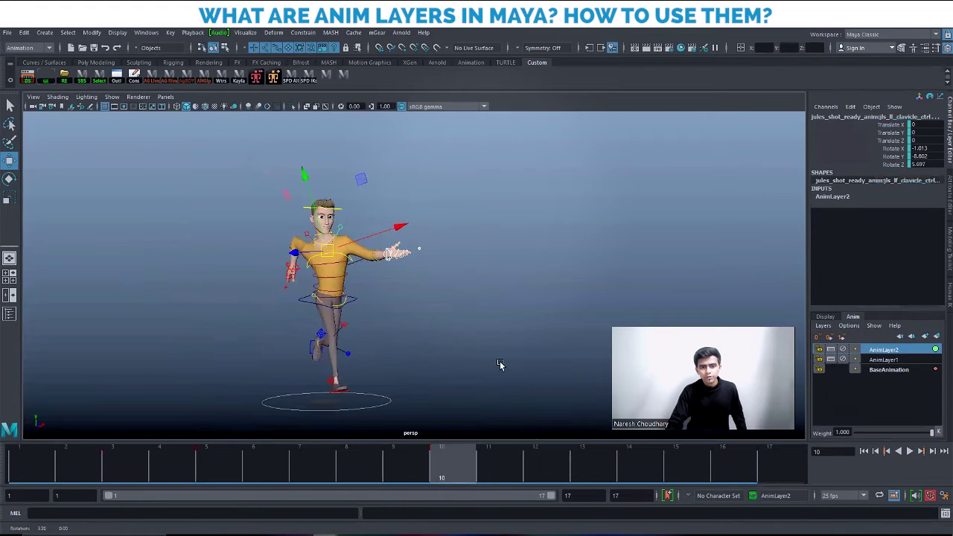
# - Scrub and play back the run up to frame 17 to review the left arm's motion on AnimLayer2
pyautogui.keyDown('alt'); pyautogui.moveTo(593, 398); pyautogui.dragTo(622, 403, button='right'); pyautogui.keyUp('alt')
pyautogui.moveTo(501, 467)
pyautogui.mouseDown()
pyautogui.moveTo(812, 475)
pyautogui.moveTo(406, 475)
pyautogui.moveTo(782, 476)
pyautogui.moveTo(547, 474)
pyautogui.mouseUp()
pyautogui.moveTo(293, 473)
pyautogui.mouseDown()
pyautogui.moveTo(160, 470)
pyautogui.moveTo(820, 468)
pyautogui.mouseUp()
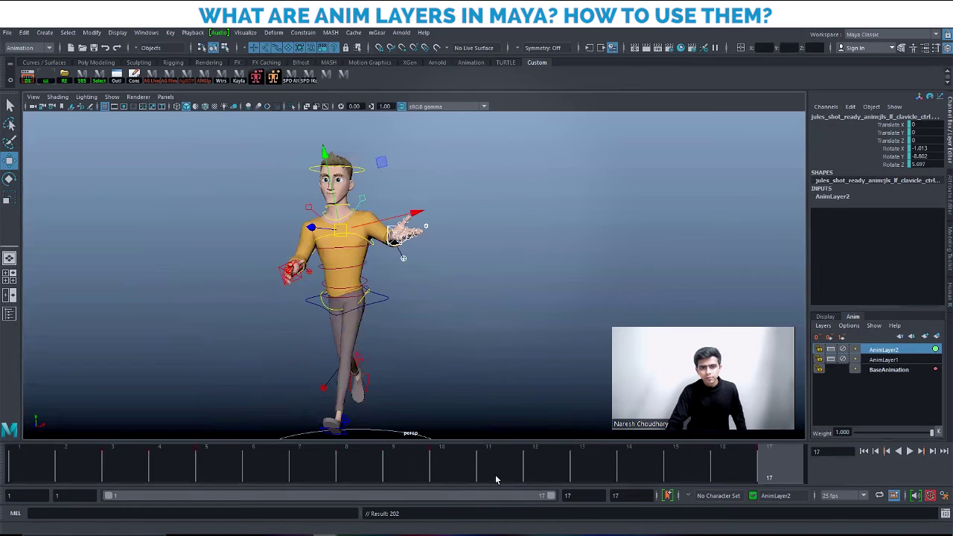
pyautogui.hotkey('alt', 'v')
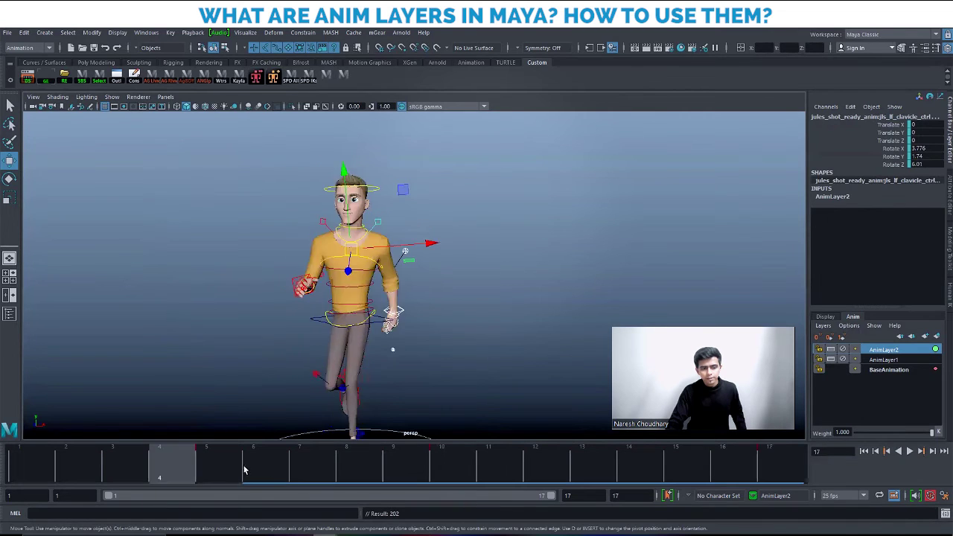
pyautogui.moveTo(638, 476); pyautogui.dragTo(806, 479)
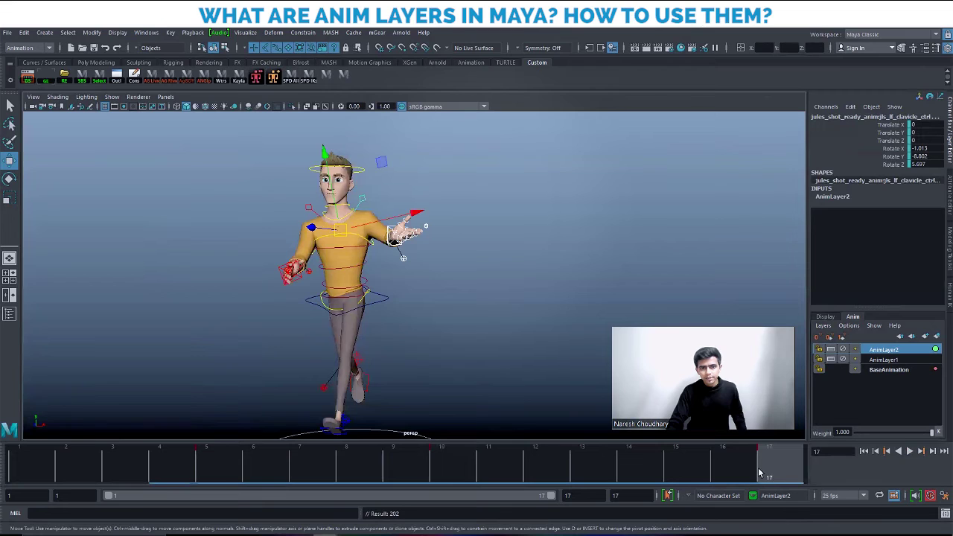
pyautogui.keyDown('alt'); pyautogui.moveTo(310, 282); pyautogui.dragTo(381, 261); pyautogui.keyUp('alt')
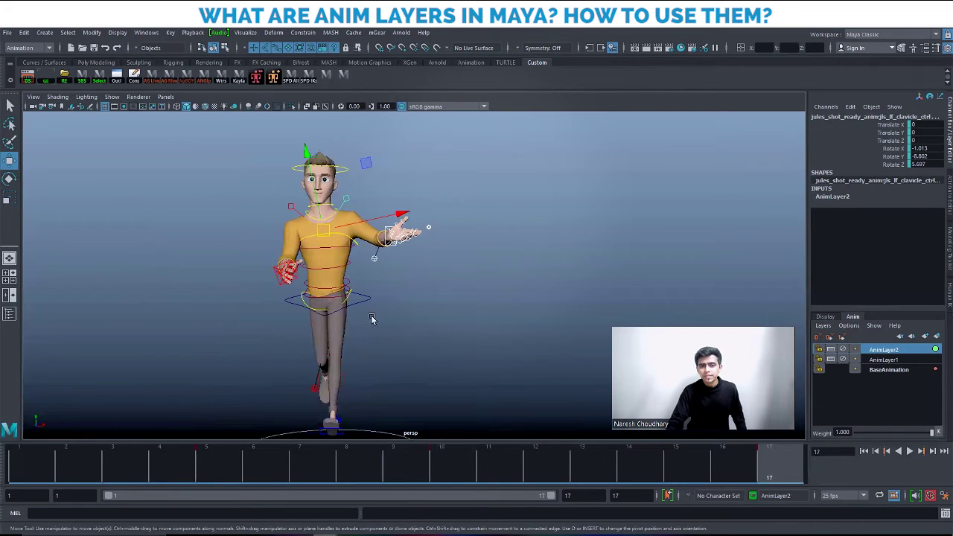
pyautogui.keyDown('alt'); pyautogui.moveTo(270, 302); pyautogui.dragTo(350, 324, button='right'); pyautogui.keyUp('alt')
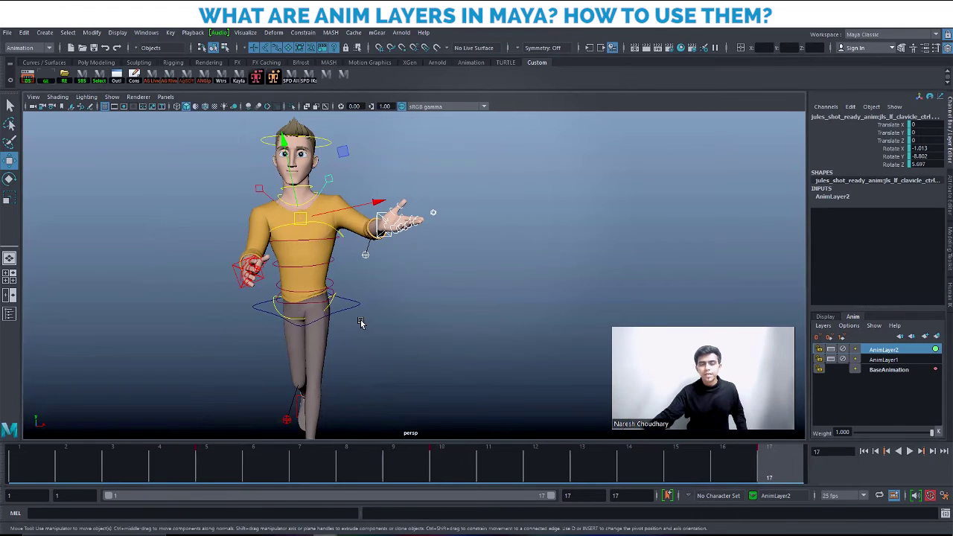
pyautogui.scroll(-1, 445, 326)
# - Go to frame 13 and examine the outstretched left arm from the side and the front
pyautogui.moveTo(145, 462)
pyautogui.mouseDown()
pyautogui.moveTo(762, 472)
pyautogui.moveTo(172, 502)
pyautogui.moveTo(417, 467)
pyautogui.moveTo(601, 458)
pyautogui.mouseUp()
pyautogui.keyDown('alt'); pyautogui.moveTo(485, 341); pyautogui.dragTo(444, 323); pyautogui.keyUp('alt')
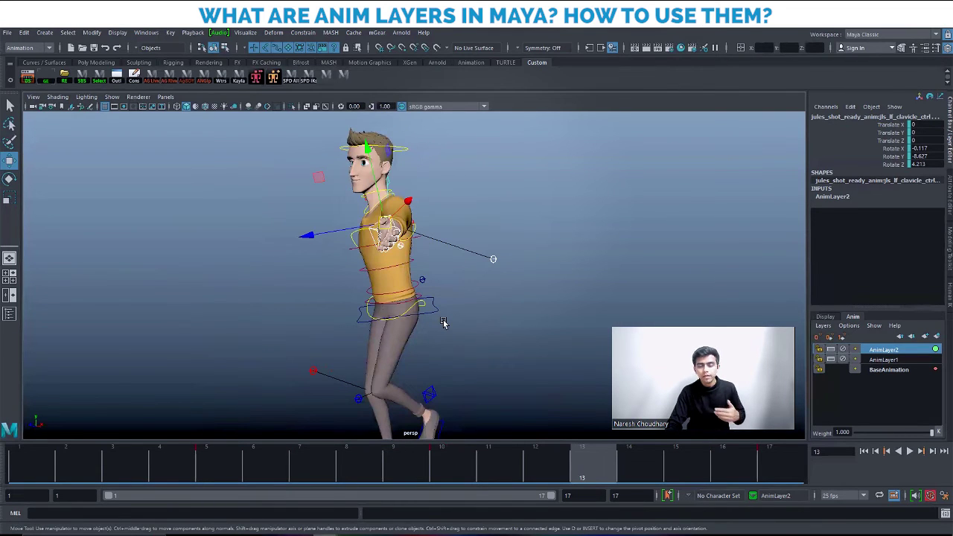
pyautogui.keyDown('alt'); pyautogui.moveTo(318, 345); pyautogui.dragTo(449, 328); pyautogui.keyUp('alt')
pyautogui.keyDown('alt'); pyautogui.moveTo(448, 328); pyautogui.dragTo(500, 344, button='right'); pyautogui.keyUp('alt')
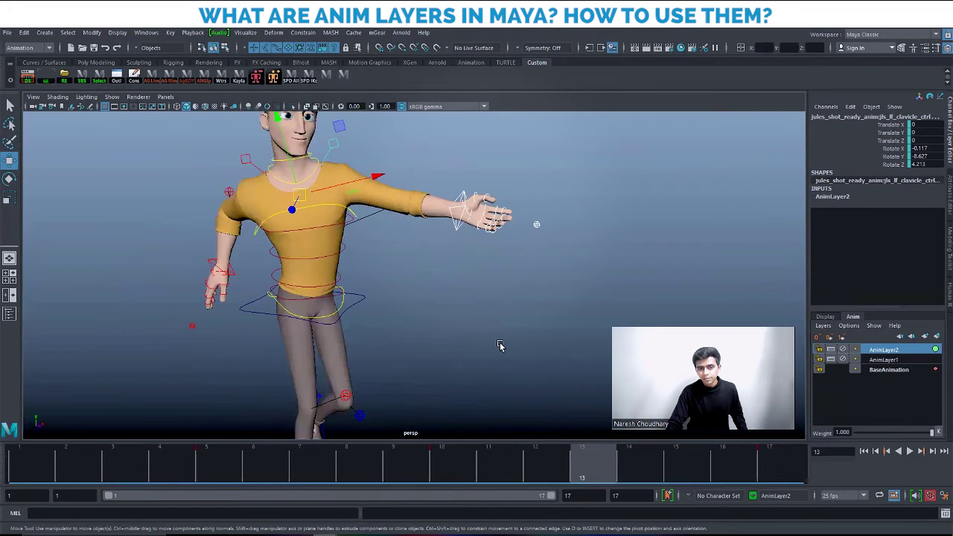
pyautogui.keyDown('alt'); pyautogui.moveTo(479, 338); pyautogui.dragTo(425, 330); pyautogui.keyUp('alt')
pyautogui.keyDown('alt'); pyautogui.moveTo(425, 330); pyautogui.dragTo(480, 349, button='right'); pyautogui.keyUp('alt')
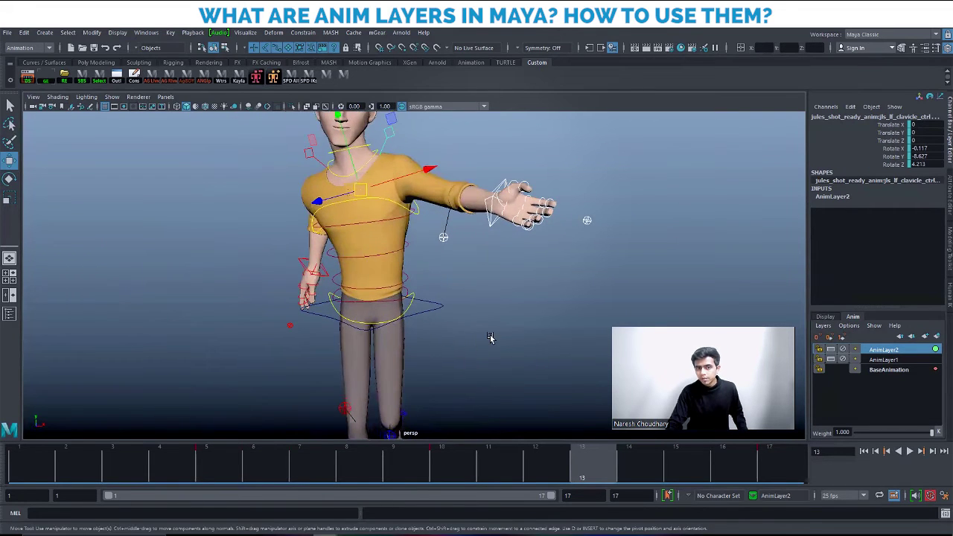
# - Clear the AnimLayer2 control selection and select only the left arm's IK control
pyautogui.click(489, 337)
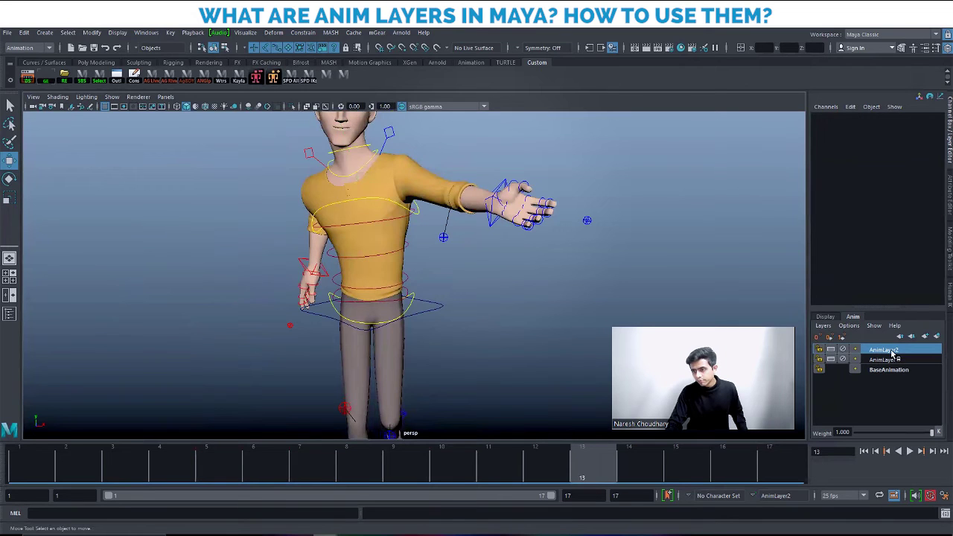
pyautogui.keyDown('alt'); pyautogui.moveTo(512, 307); pyautogui.dragTo(504, 295); pyautogui.keyUp('alt')
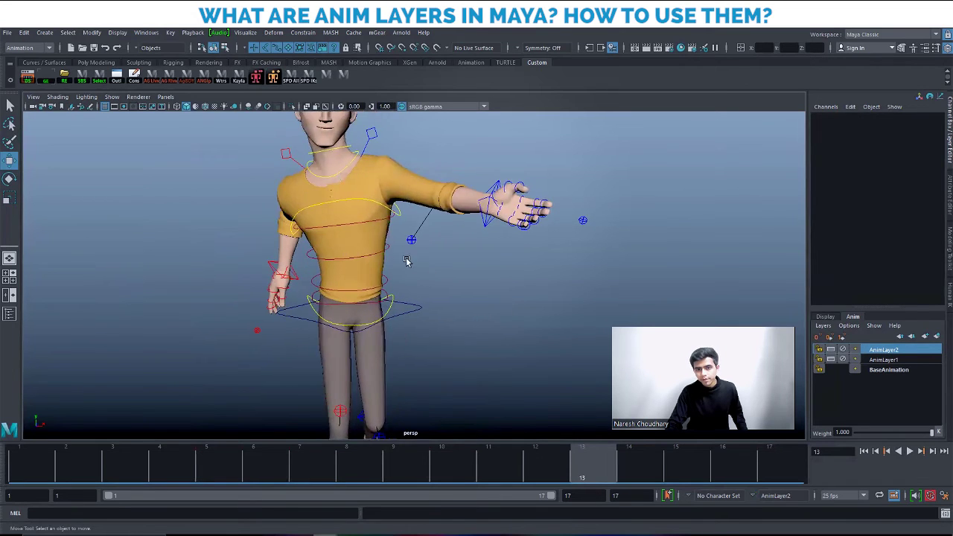
pyautogui.keyDown('alt'); pyautogui.moveTo(522, 271); pyautogui.dragTo(489, 273, button='right'); pyautogui.keyUp('alt')
pyautogui.keyDown('alt'); pyautogui.moveTo(489, 273); pyautogui.dragTo(471, 289, button='middle'); pyautogui.keyUp('alt')
pyautogui.click(443, 256)
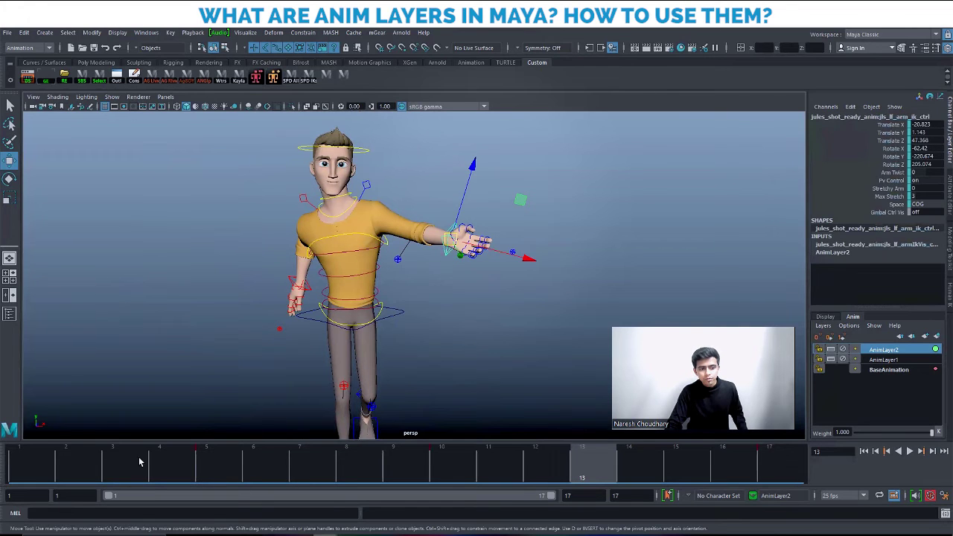
# - Play back the run, go to frame 10 and lower AnimLayer2's weight to about 0.493
pyautogui.hotkey('alt', 'v')
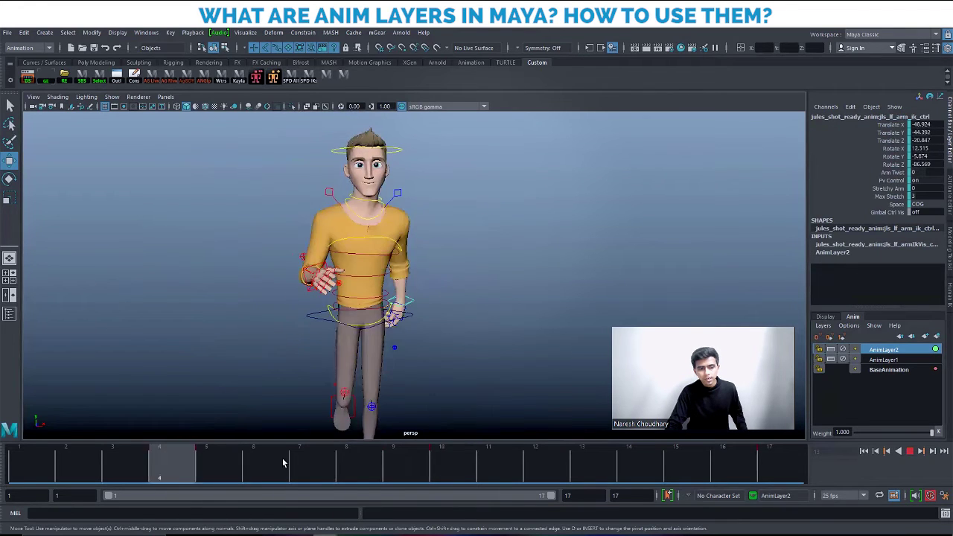
pyautogui.click(461, 461)
pyautogui.keyDown('alt'); pyautogui.moveTo(490, 359); pyautogui.dragTo(483, 353); pyautogui.keyUp('alt')
pyautogui.keyDown('alt'); pyautogui.moveTo(483, 353); pyautogui.dragTo(537, 333, button='right'); pyautogui.keyUp('alt')
pyautogui.keyDown('alt'); pyautogui.moveTo(538, 336); pyautogui.dragTo(515, 339); pyautogui.keyUp('alt')
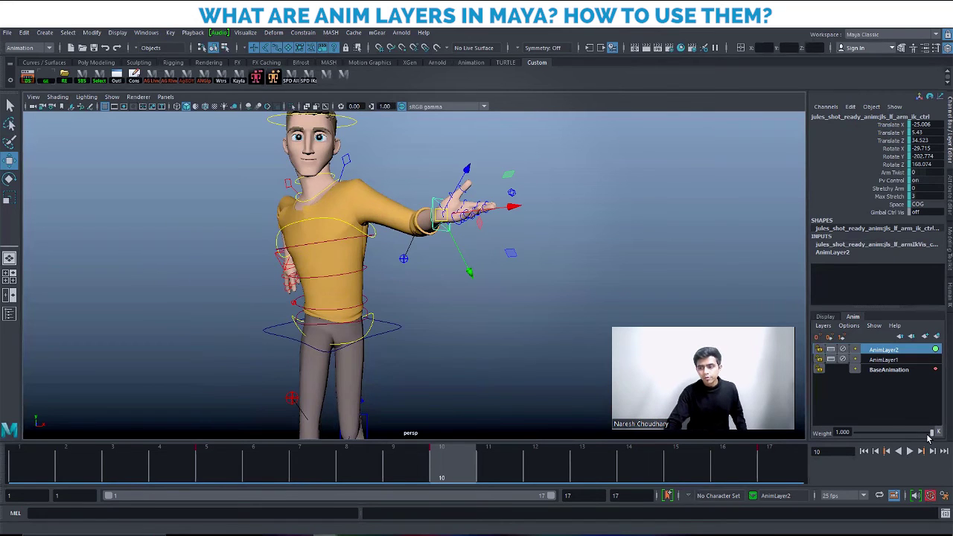
pyautogui.moveTo(924, 438); pyautogui.dragTo(894, 438)
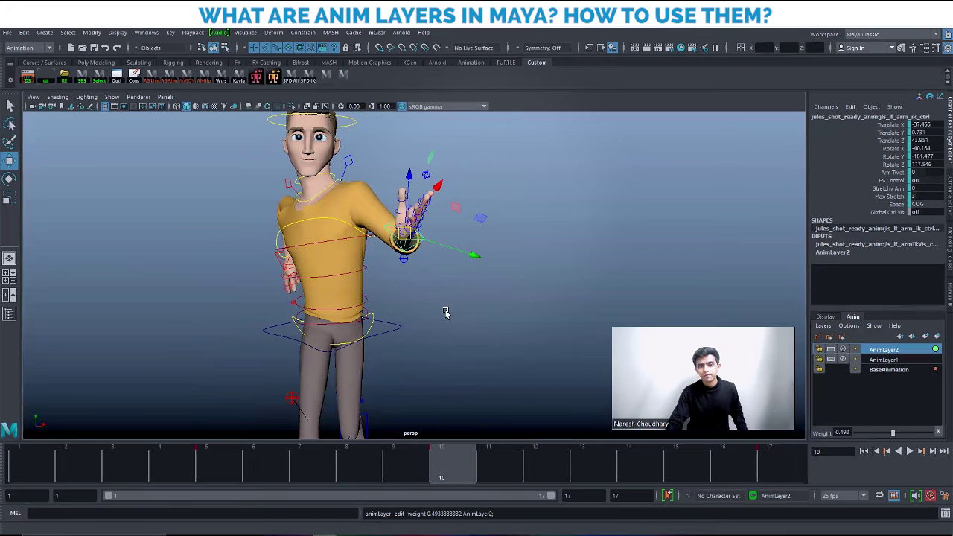
# - Examine the reduced-weight arm pose at frame 10, play back the run from frame 1, stop it and clear the selection
pyautogui.keyDown('alt'); pyautogui.moveTo(446, 313); pyautogui.dragTo(459, 317); pyautogui.keyUp('alt')
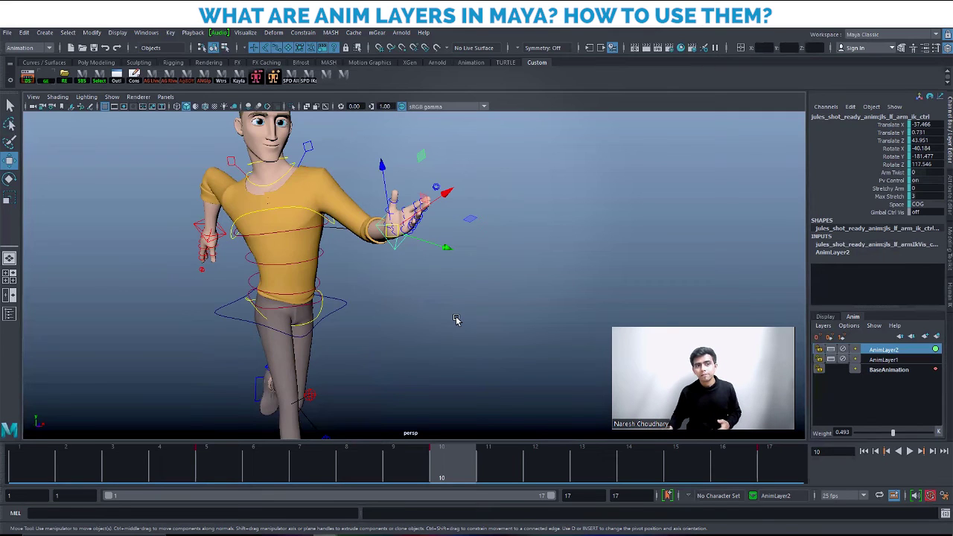
pyautogui.scroll(-5, 457, 322)
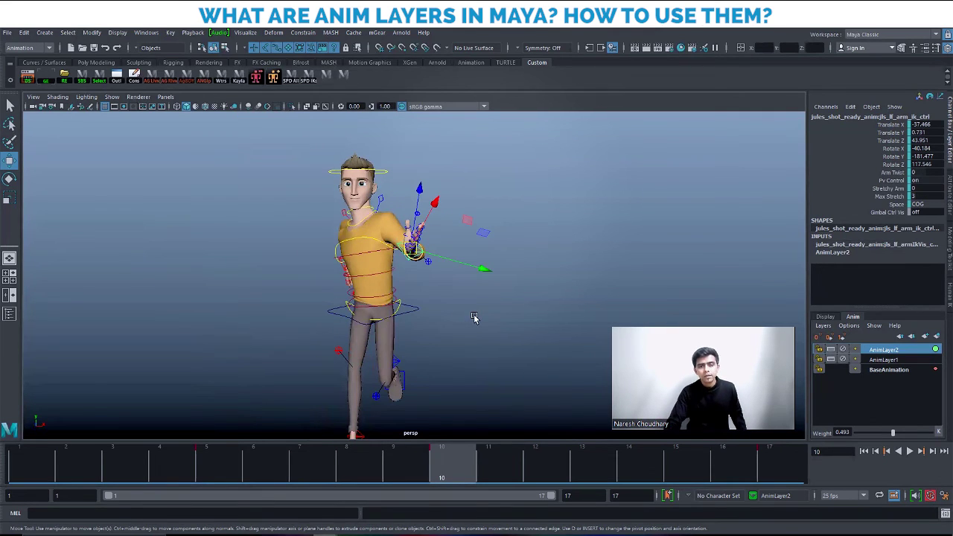
pyautogui.scroll(3, 445, 340)
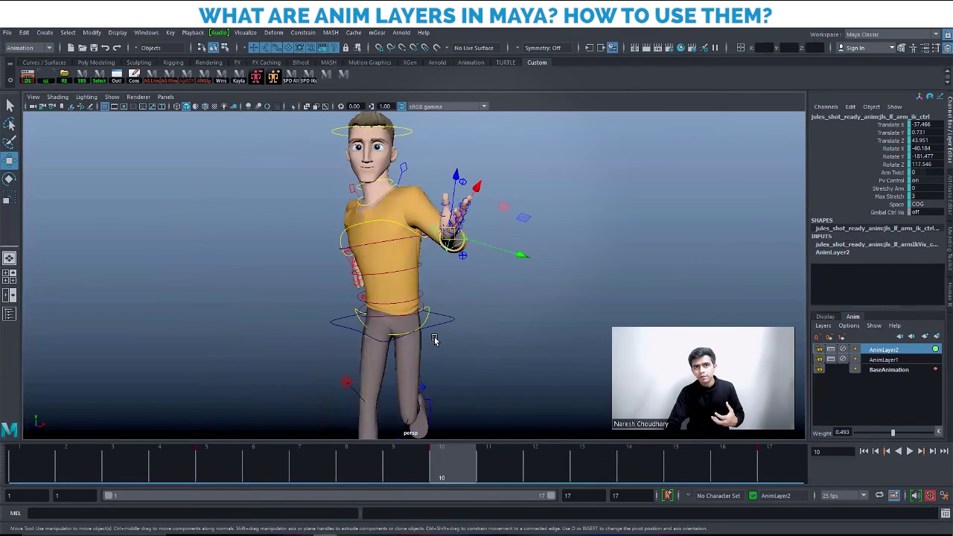
pyautogui.click(31, 468)
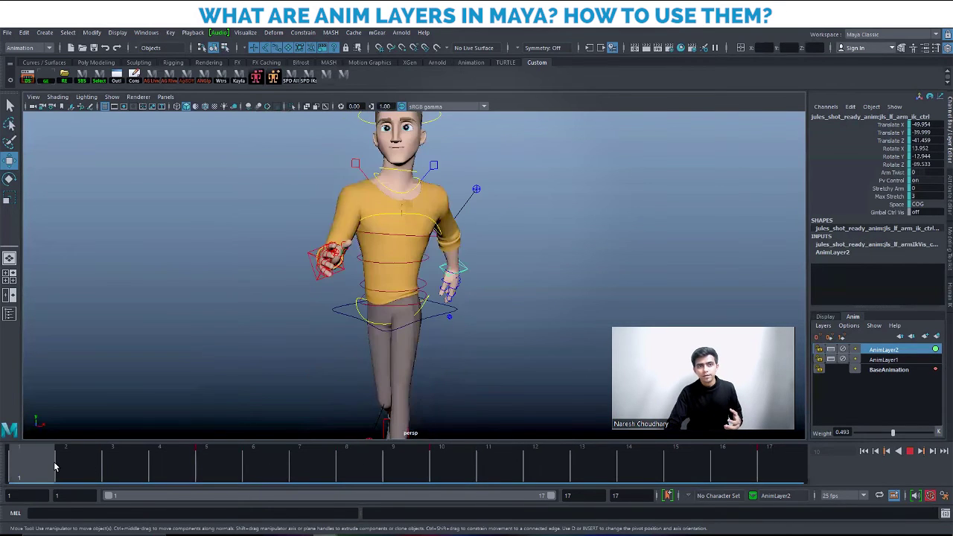
pyautogui.press('Escape')
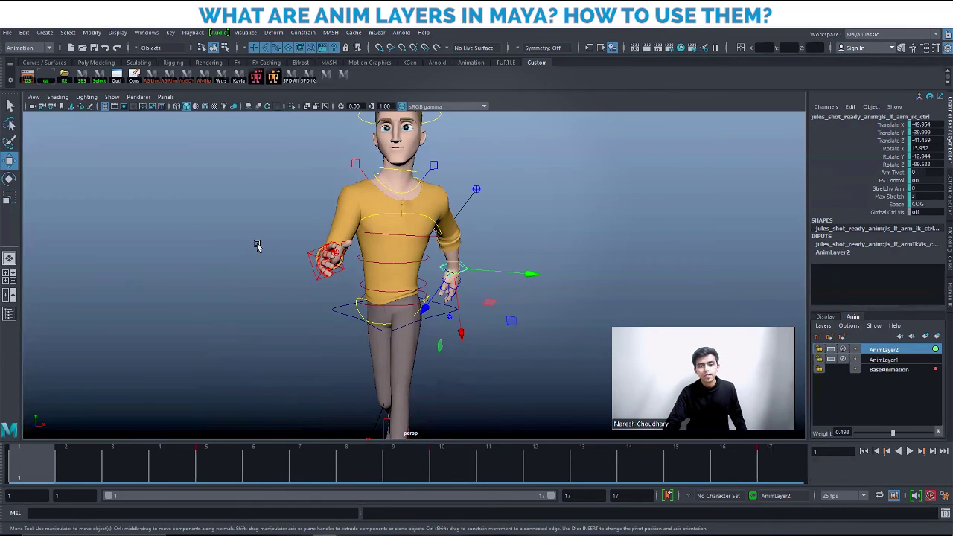
pyautogui.click(588, 311)
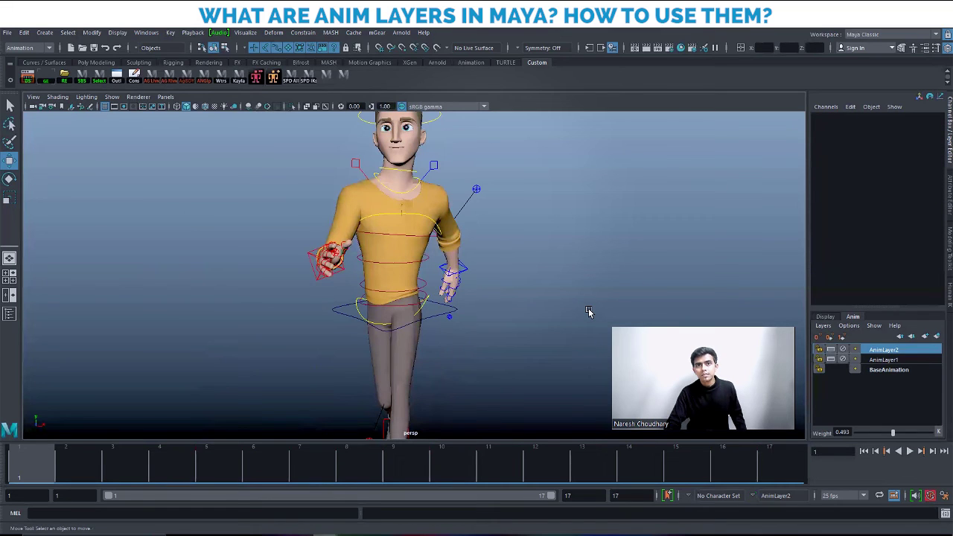